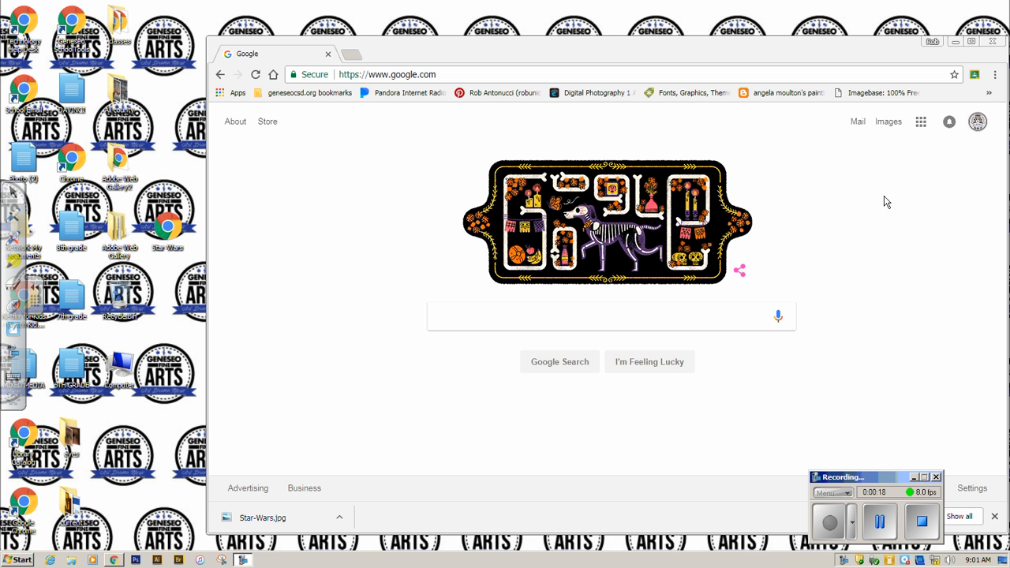
- Maximize the browser window, search Google for "STAR WARS" and show the image results
{"action": "left_click", "coordinate": [972, 42]}
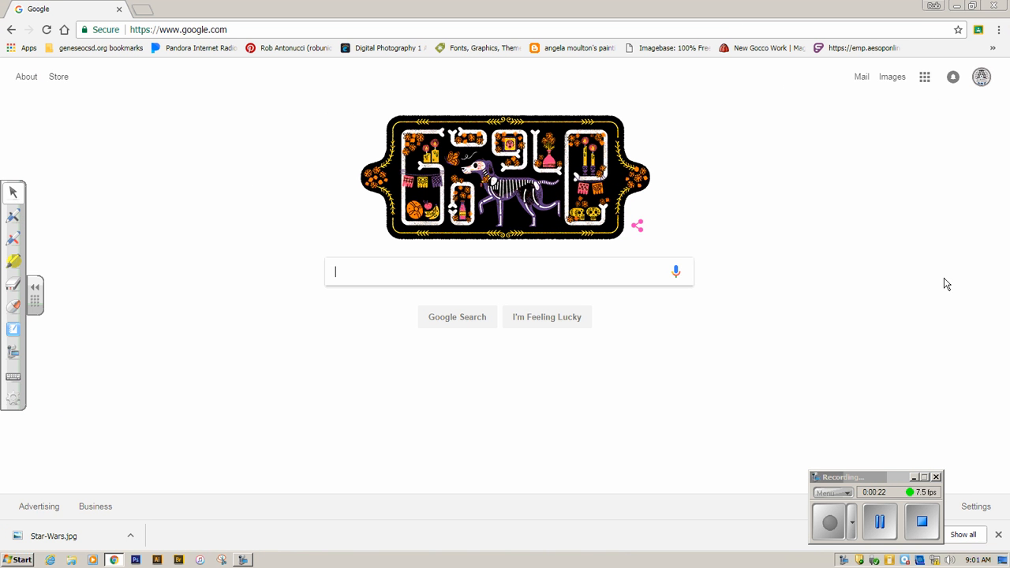
{"action": "type", "text": "STAR"}
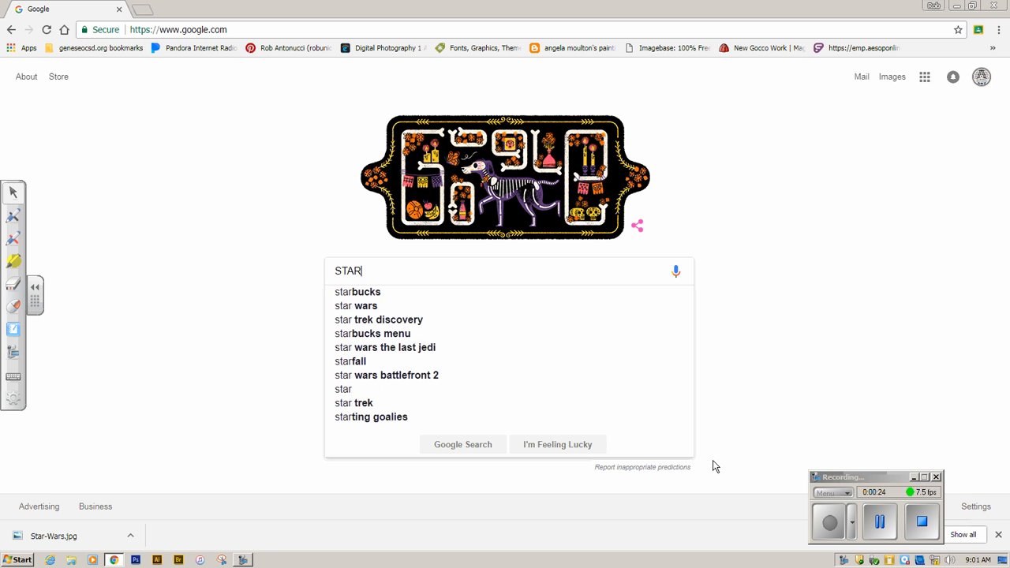
{"action": "type", "text": " WARS"}
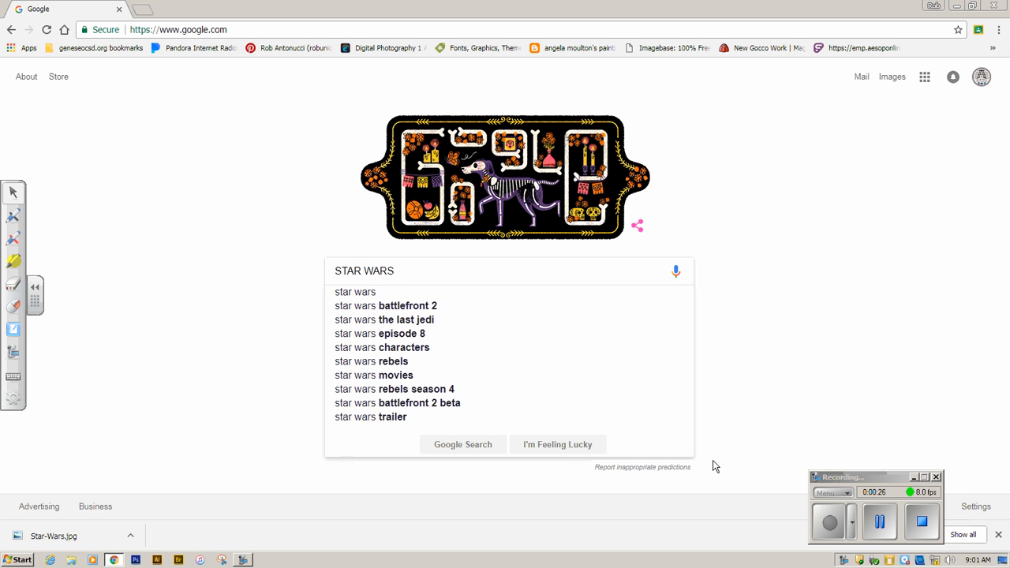
{"action": "key", "text": "Return"}
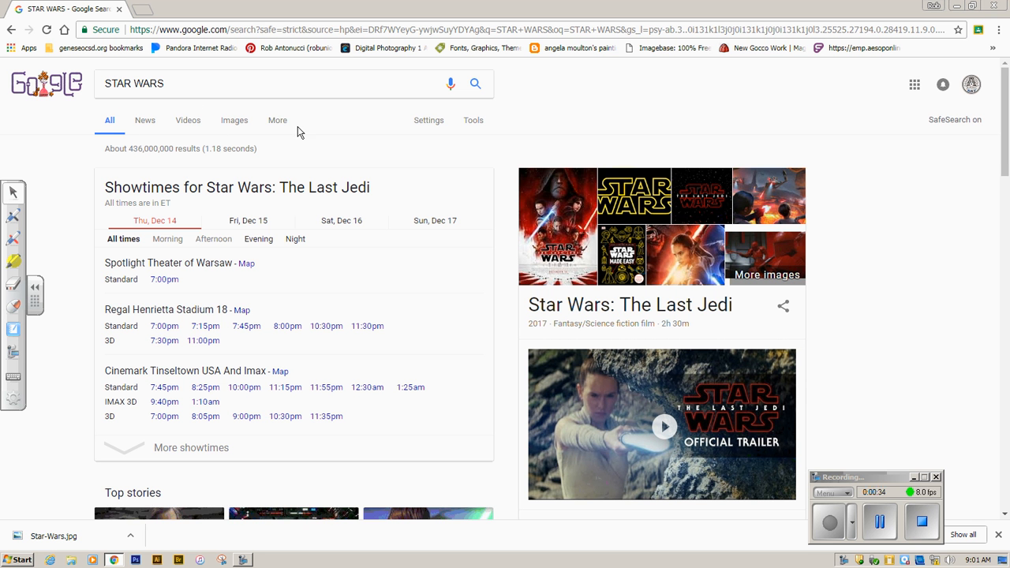
{"action": "scroll", "coordinate": [304, 191], "scroll_direction": "down", "scroll_amount": 1}
{"action": "scroll", "coordinate": [304, 191], "scroll_direction": "down", "scroll_amount": 10}
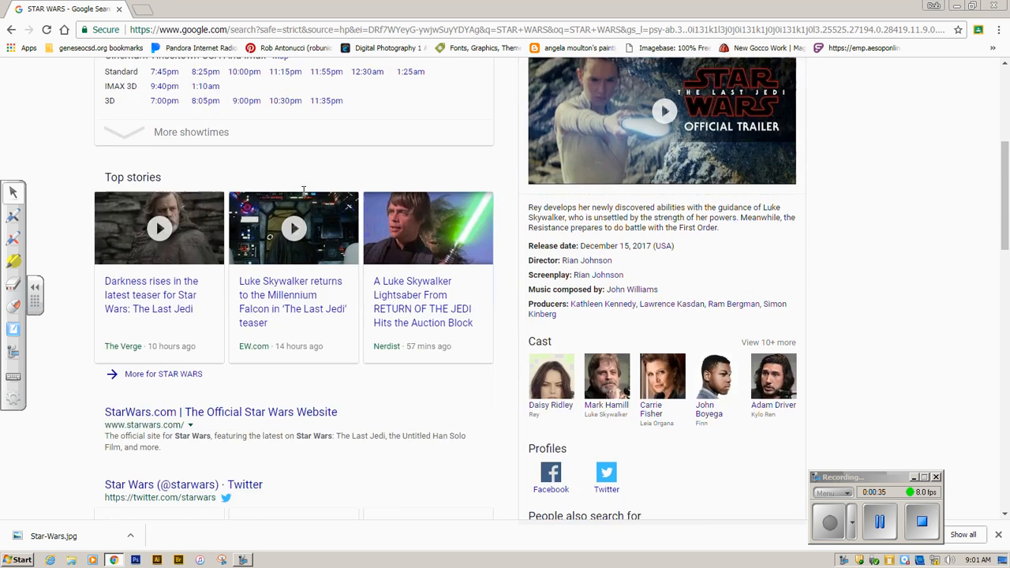
{"action": "scroll", "coordinate": [312, 201], "scroll_direction": "up", "scroll_amount": 10}
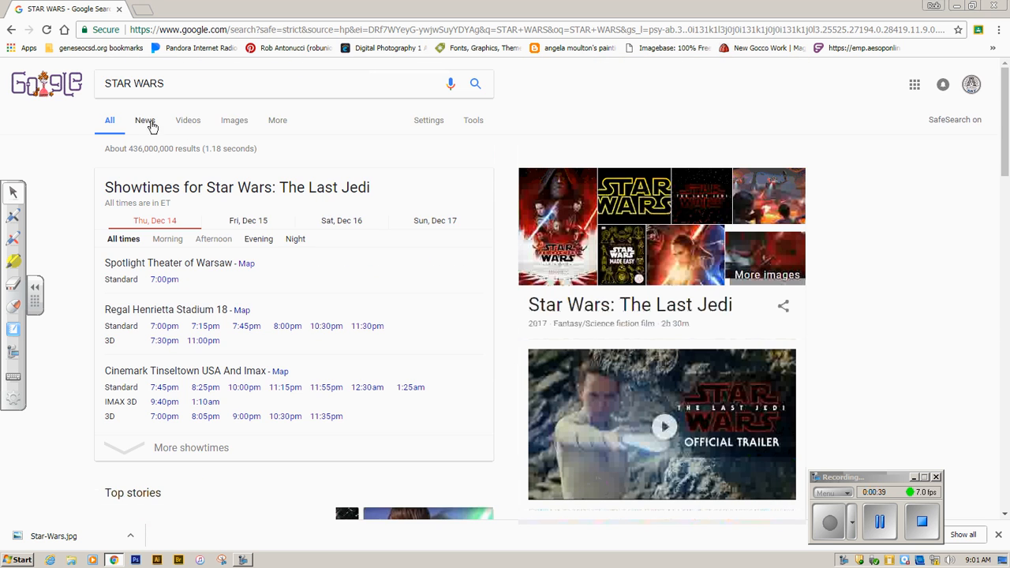
{"action": "left_click", "coordinate": [235, 125]}
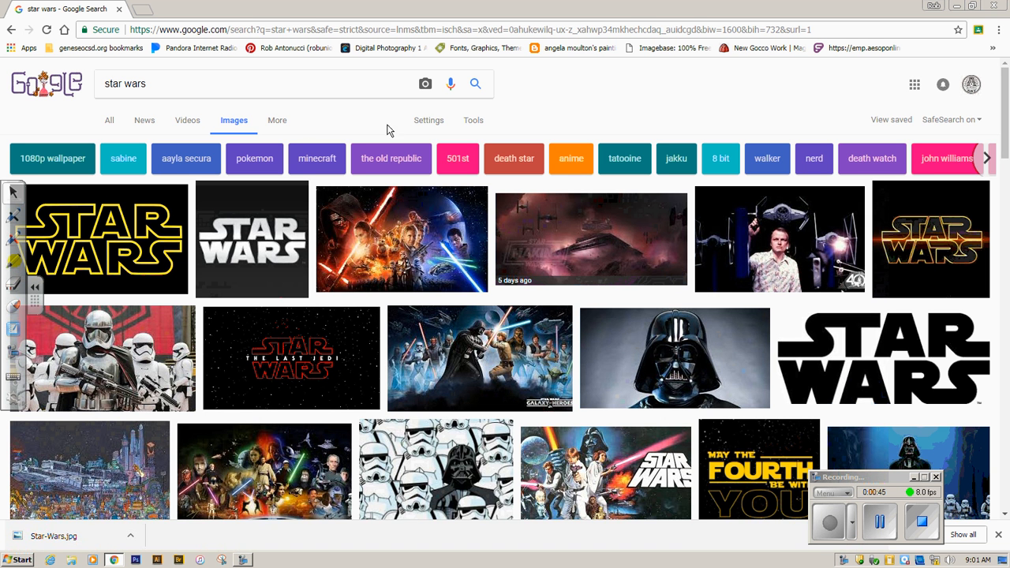
- Filter the Star Wars image results to the Large size
{"action": "left_click", "coordinate": [474, 123]}
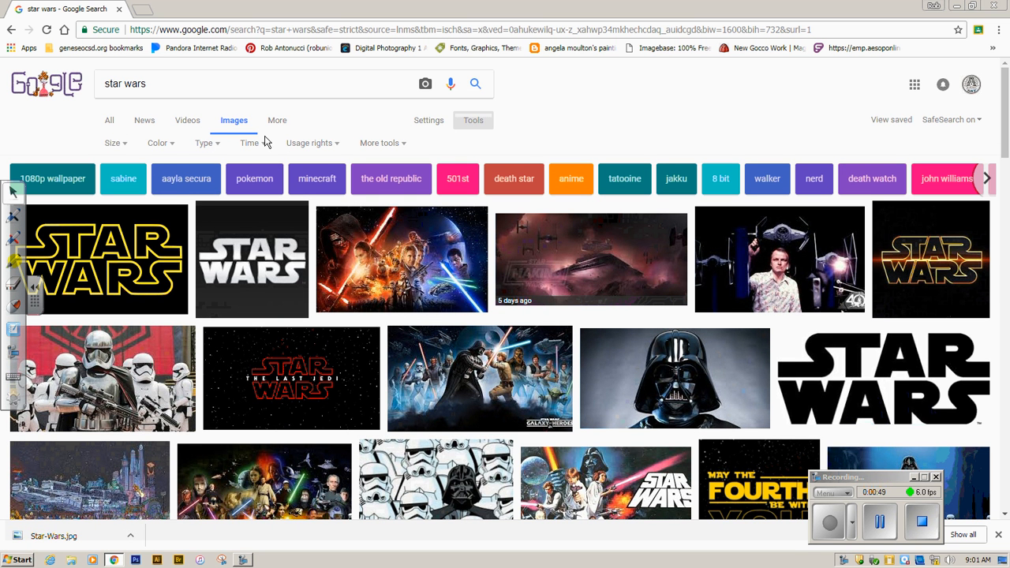
{"action": "left_click", "coordinate": [117, 145]}
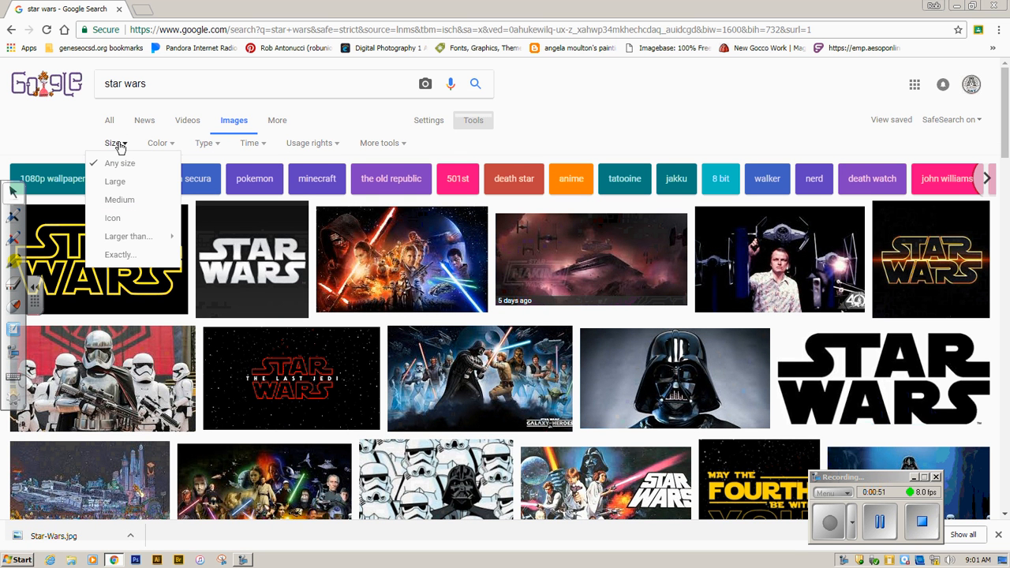
{"action": "left_click", "coordinate": [132, 188]}
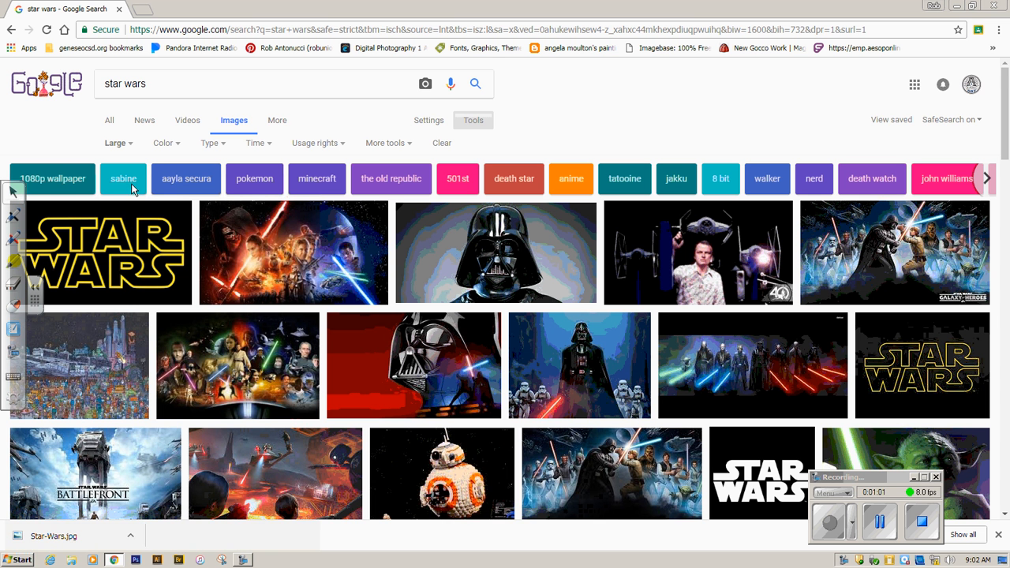
- Find the red-outlined Star Wars "The Last Jedi" logo among the image results and open it at full size
{"action": "scroll", "coordinate": [289, 411], "scroll_direction": "down", "scroll_amount": 1}
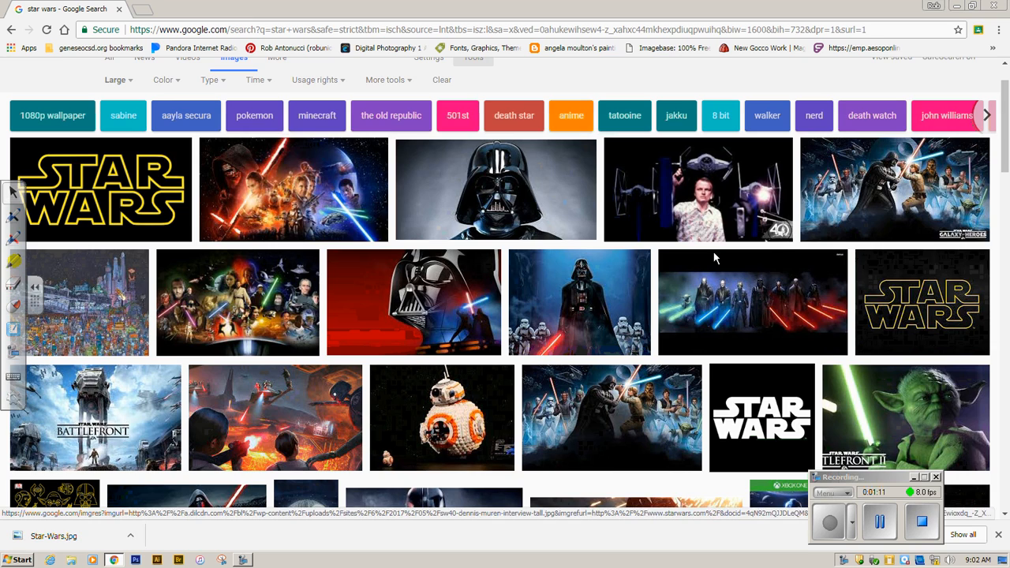
{"action": "scroll", "coordinate": [849, 344], "scroll_direction": "down", "scroll_amount": 4}
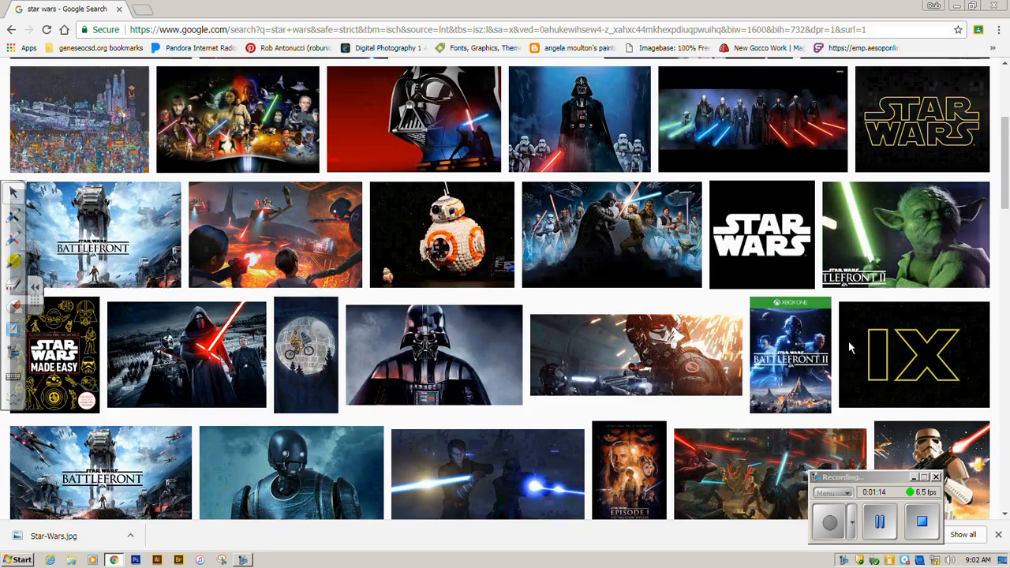
{"action": "scroll", "coordinate": [849, 346], "scroll_direction": "down", "scroll_amount": 4}
{"action": "scroll", "coordinate": [849, 346], "scroll_direction": "down", "scroll_amount": 4}
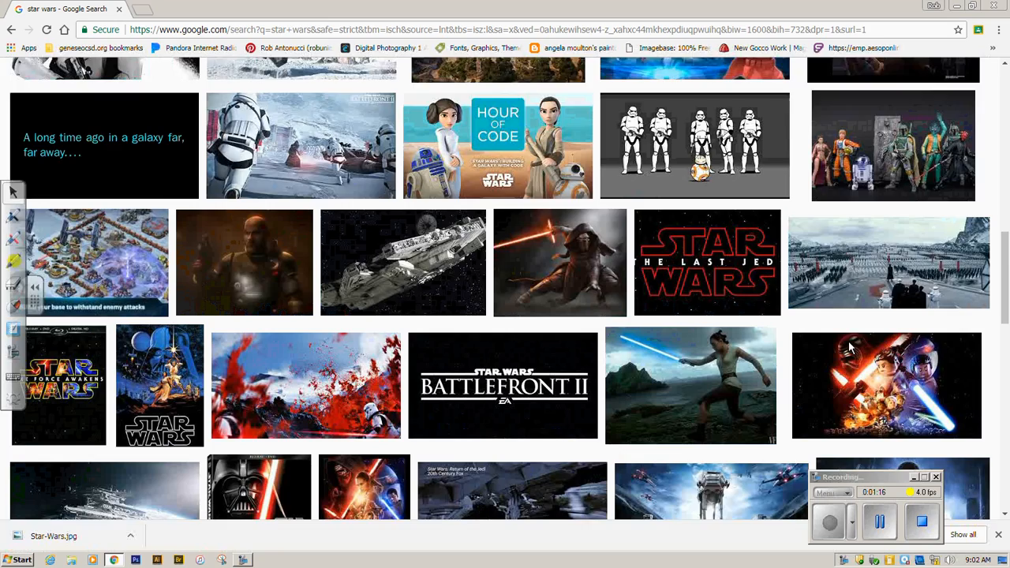
{"action": "scroll", "coordinate": [849, 346], "scroll_direction": "down", "scroll_amount": 2}
{"action": "scroll", "coordinate": [849, 345], "scroll_direction": "down", "scroll_amount": 1}
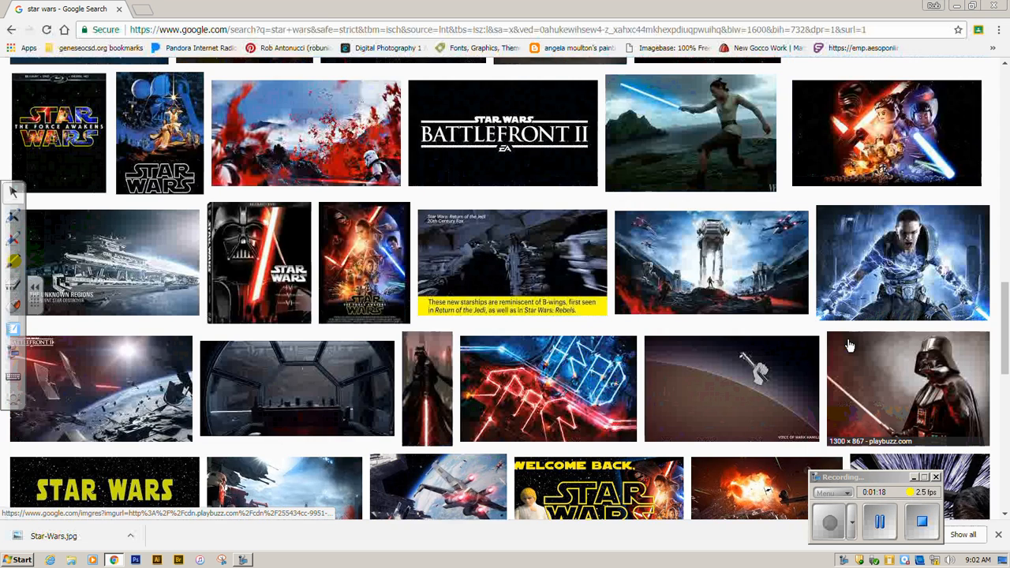
{"action": "scroll", "coordinate": [848, 347], "scroll_direction": "up", "scroll_amount": 3}
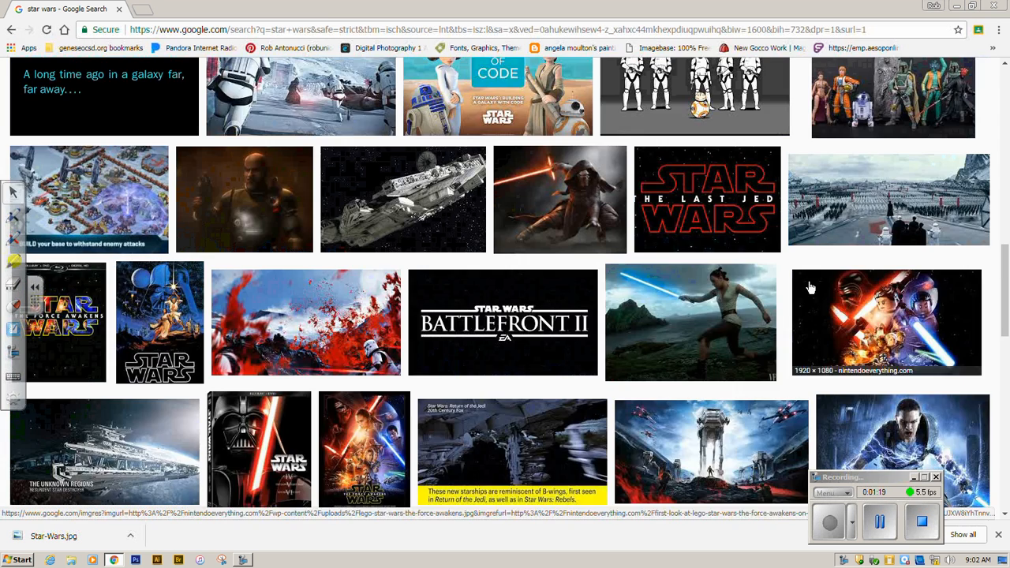
{"action": "left_click", "coordinate": [713, 209]}
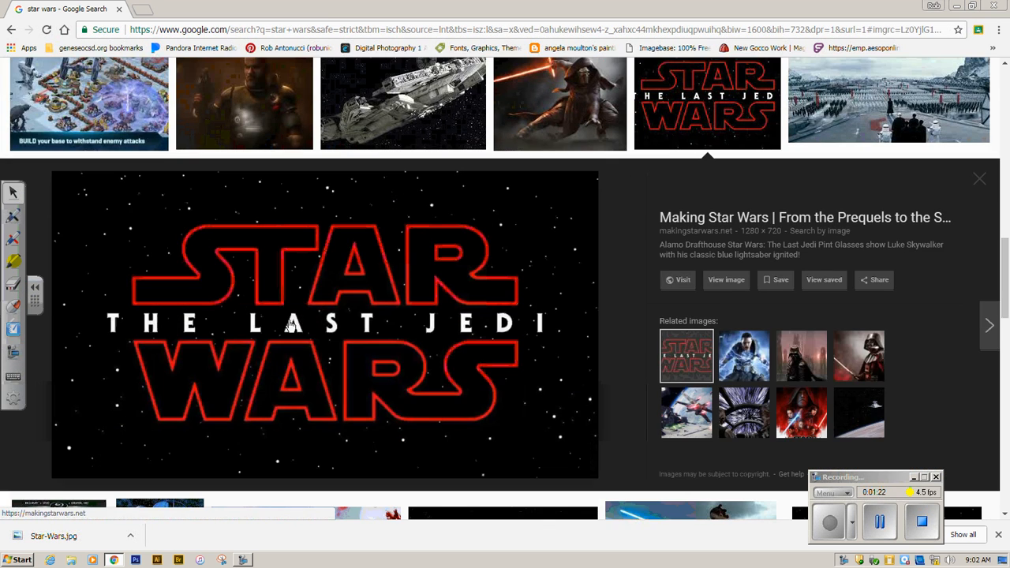
{"action": "left_click", "coordinate": [727, 280]}
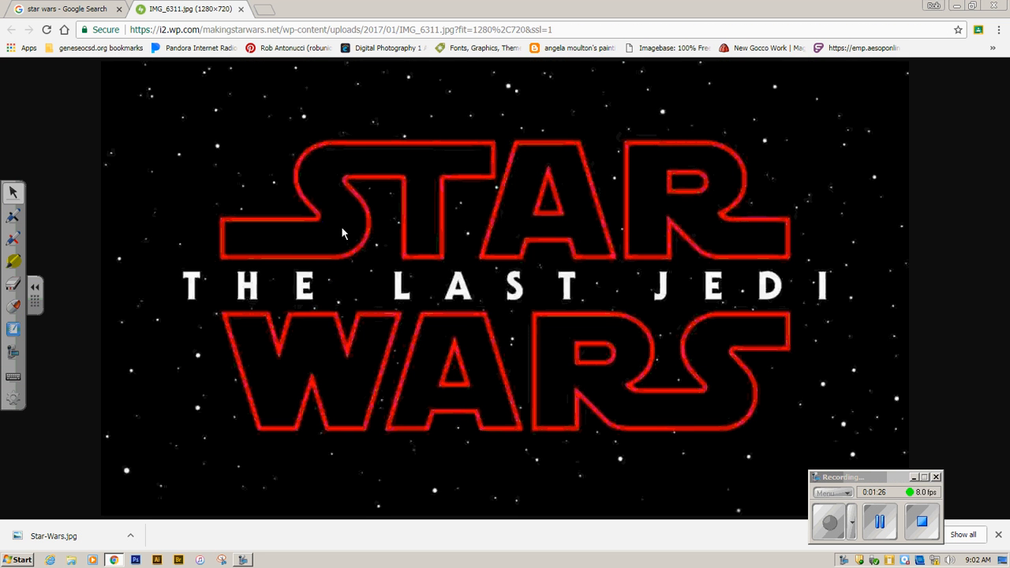
- Save the full-size logo image as IMG_6311.jpg and minimize the browser
{"action": "right_click", "coordinate": [371, 234]}
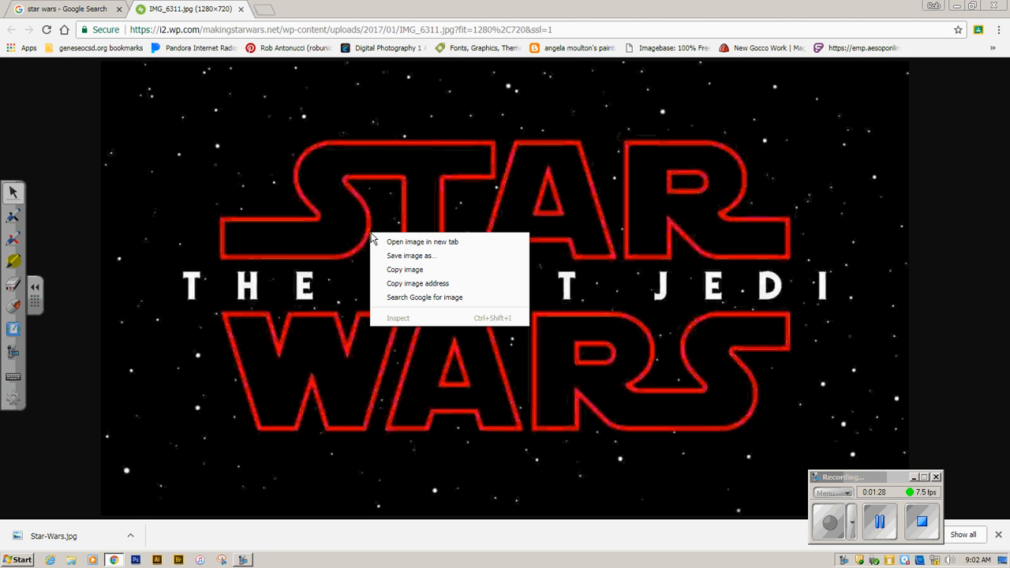
{"action": "left_click", "coordinate": [409, 257]}
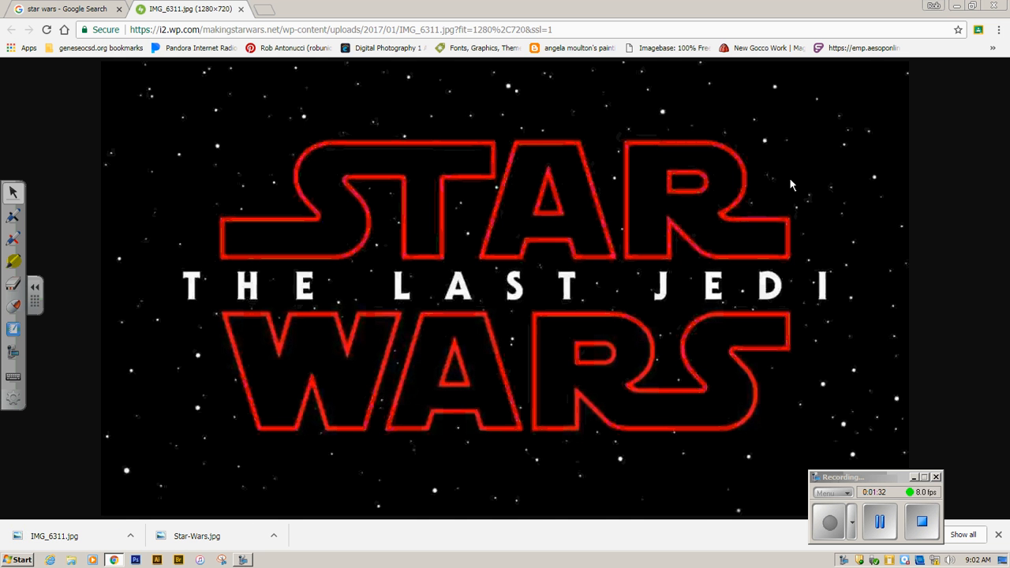
{"action": "left_click", "coordinate": [955, 7]}
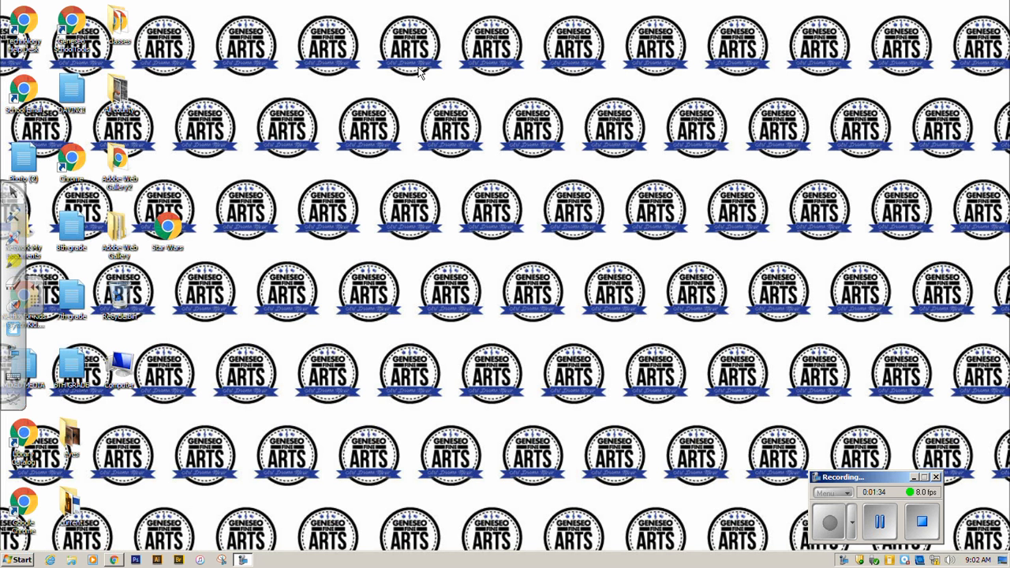
- Open the Downloads folder from the desktop, view the saved IMG_6311 image, and close the viewer
{"action": "double_click", "coordinate": [120, 91]}
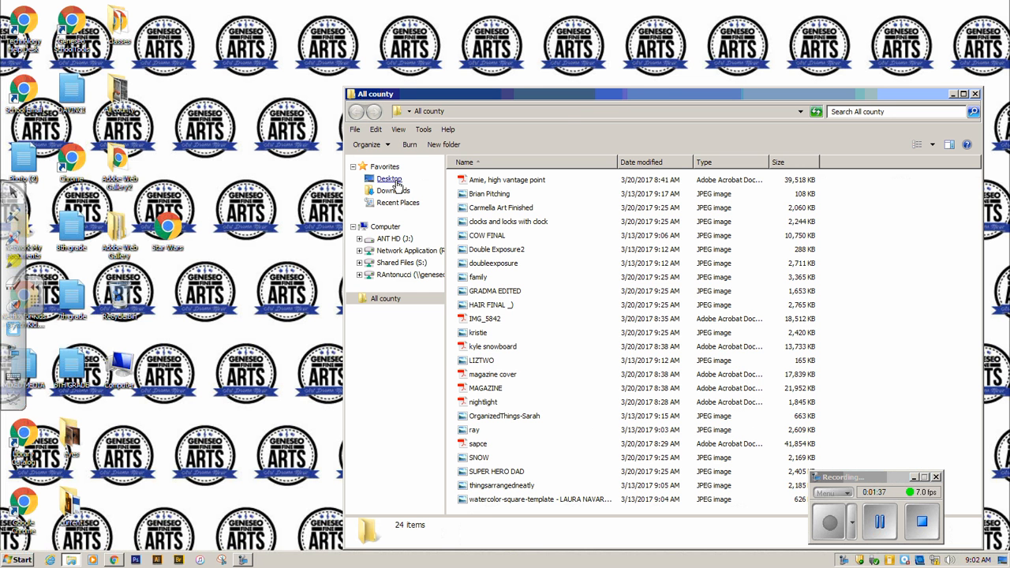
{"action": "left_click", "coordinate": [395, 192]}
{"action": "left_click", "coordinate": [486, 211]}
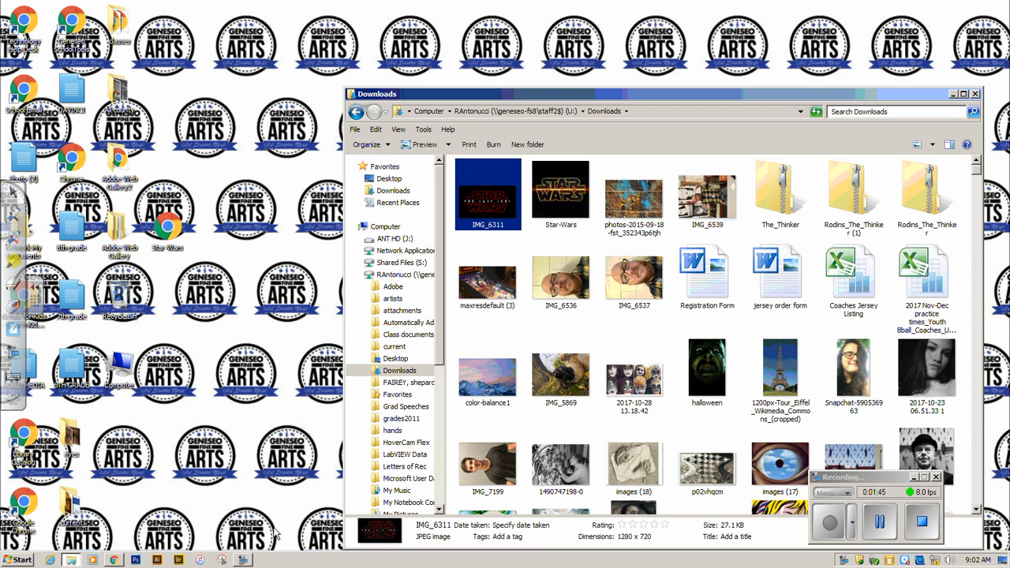
{"action": "double_click", "coordinate": [499, 210]}
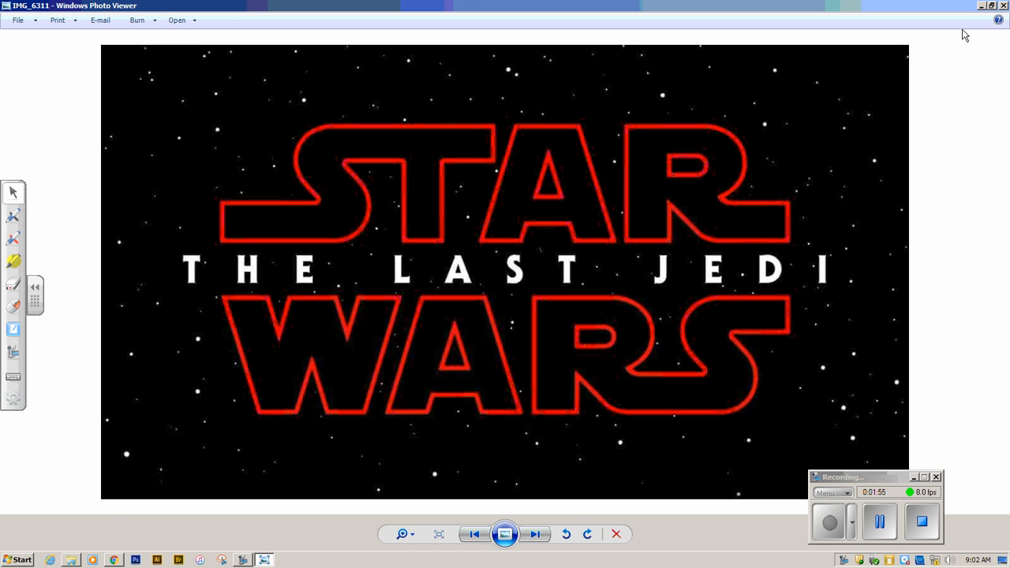
{"action": "left_click", "coordinate": [1003, 5]}
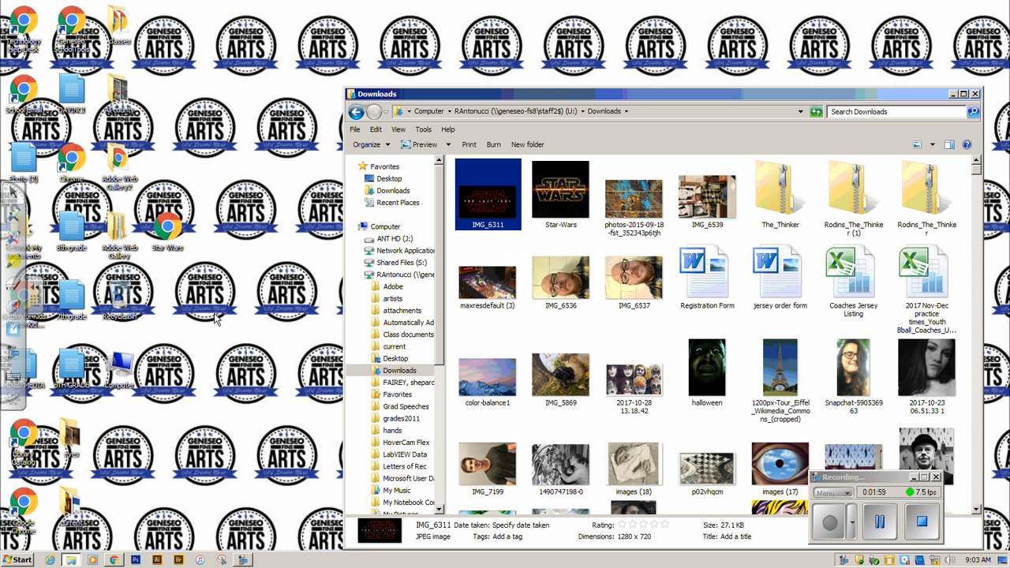
- Launch Adobe Photoshop CS6 from the Adobe Design and Web Premium CS6 programs and dismiss the display driver warning
{"action": "left_click", "coordinate": [19, 561]}
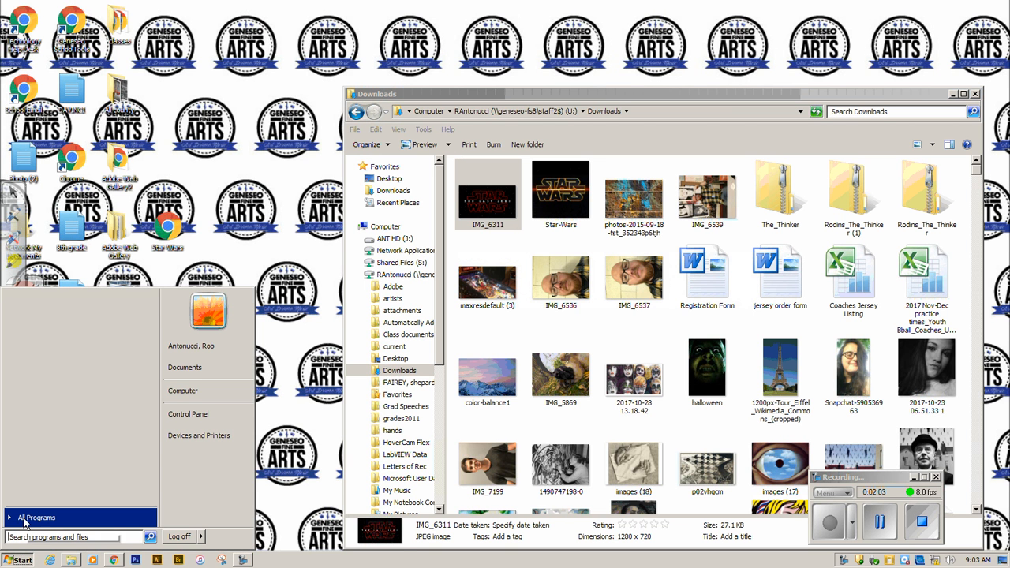
{"action": "left_click", "coordinate": [66, 518]}
{"action": "left_click", "coordinate": [66, 519]}
{"action": "left_click", "coordinate": [66, 519]}
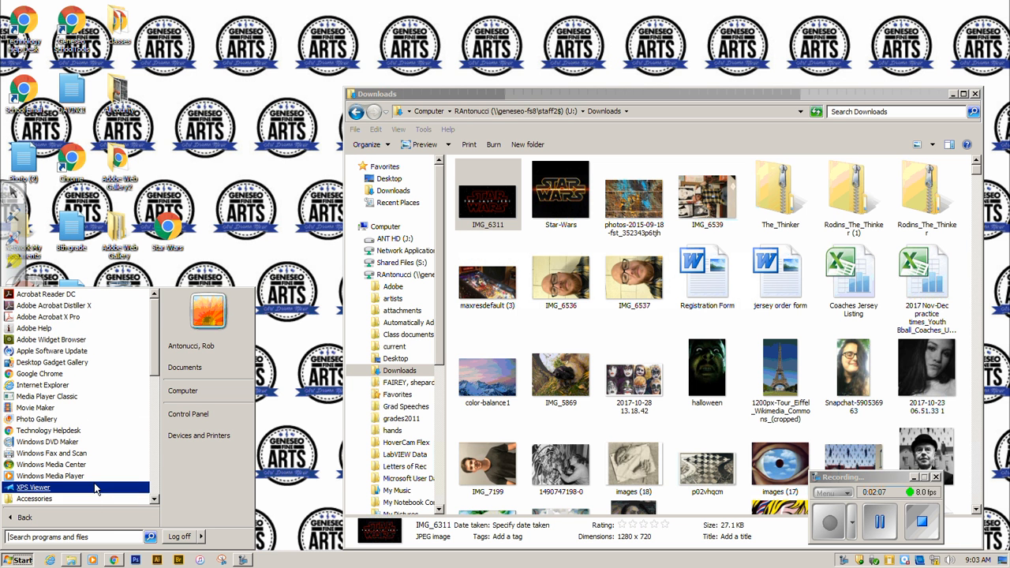
{"action": "scroll", "coordinate": [157, 374], "scroll_direction": "down", "scroll_amount": 4}
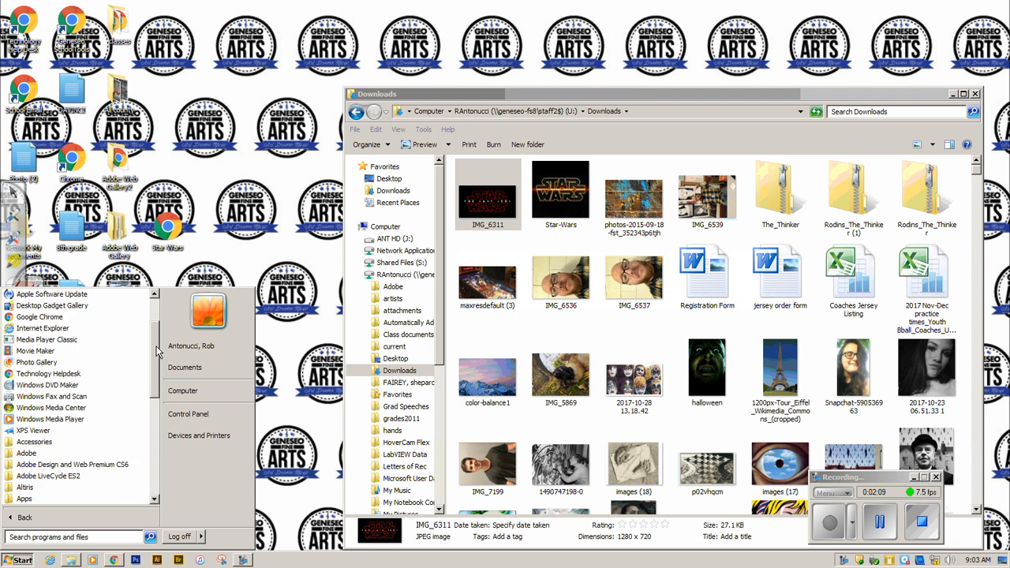
{"action": "mouse_move", "coordinate": [157, 374]}
{"action": "left_mouse_down"}
{"action": "mouse_move", "coordinate": [153, 447]}
{"action": "mouse_move", "coordinate": [157, 374]}
{"action": "left_mouse_up"}
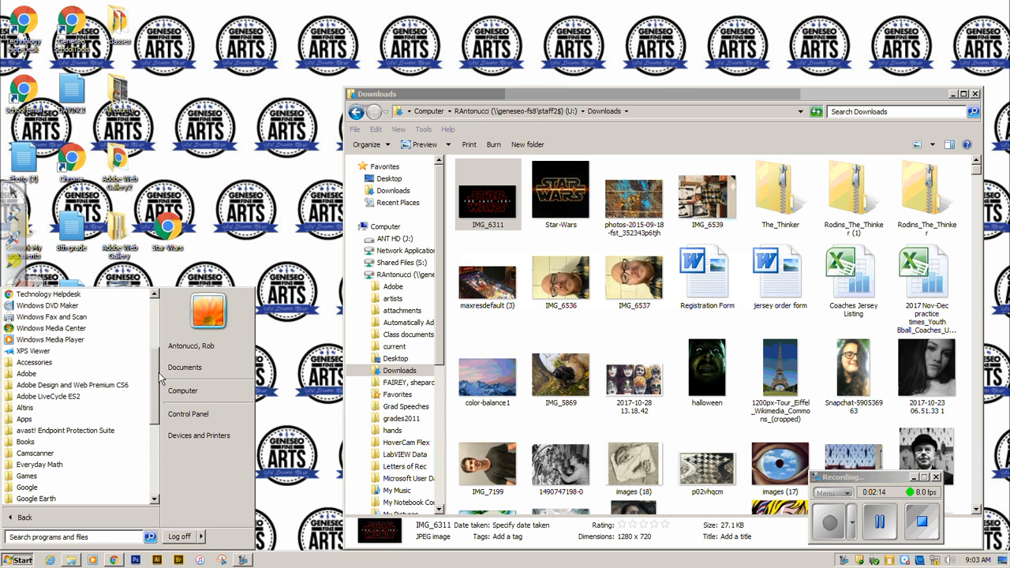
{"action": "left_click", "coordinate": [71, 385]}
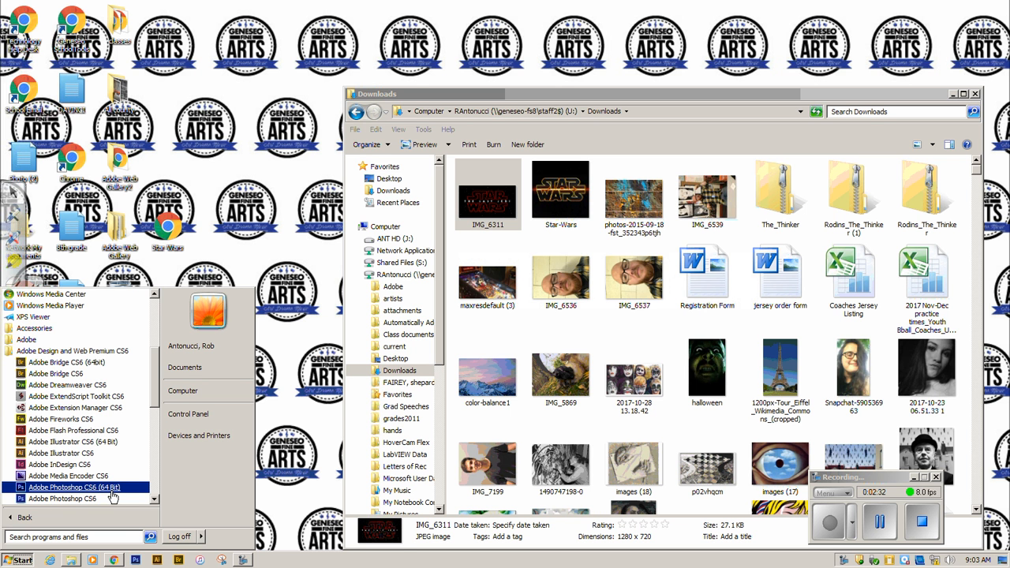
{"action": "left_click", "coordinate": [69, 499]}
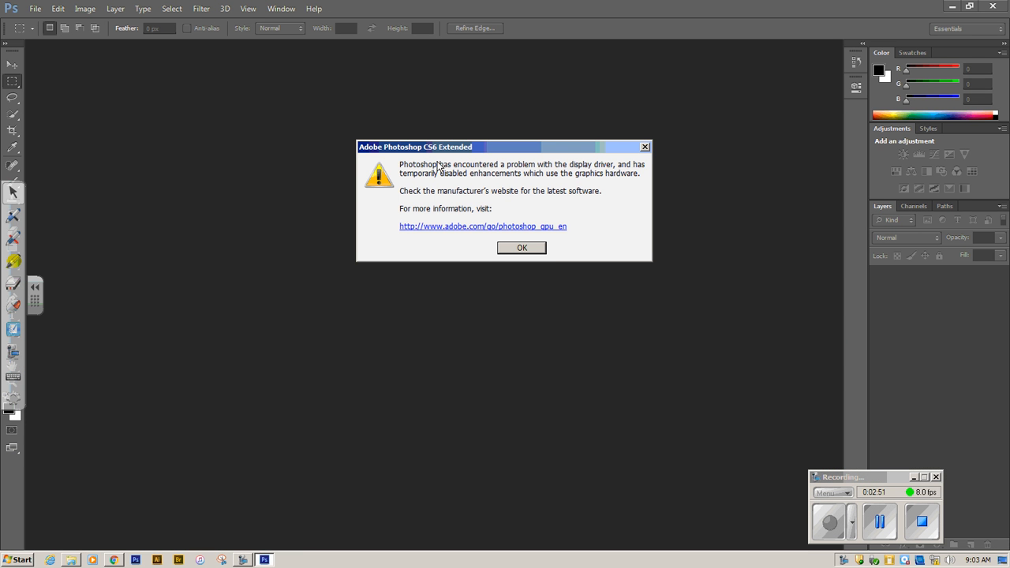
{"action": "left_click", "coordinate": [523, 249]}
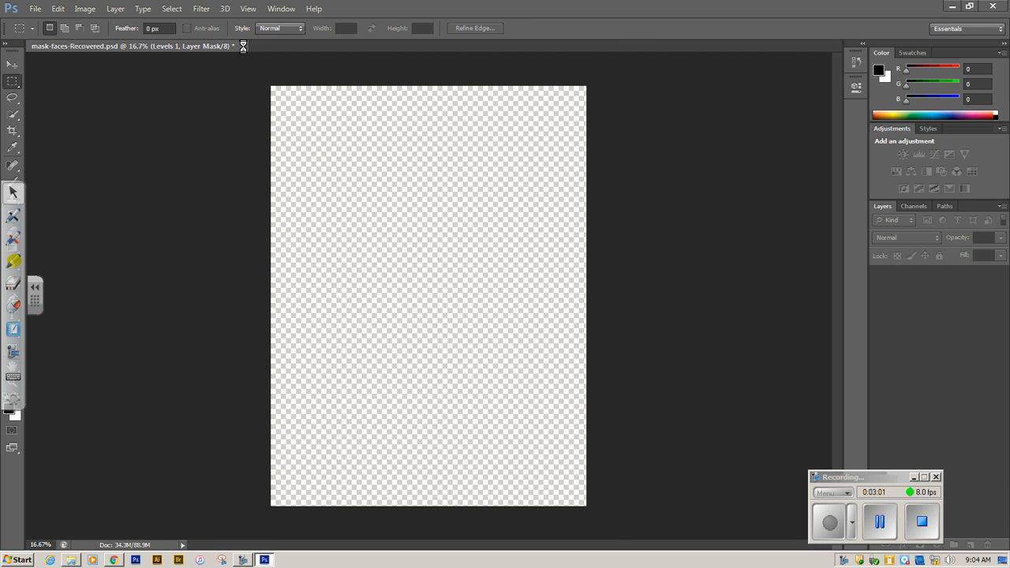
- Close the recovered mask-faces, Untitled-1 and polaroid documents without saving their changes
{"action": "left_click", "coordinate": [243, 46]}
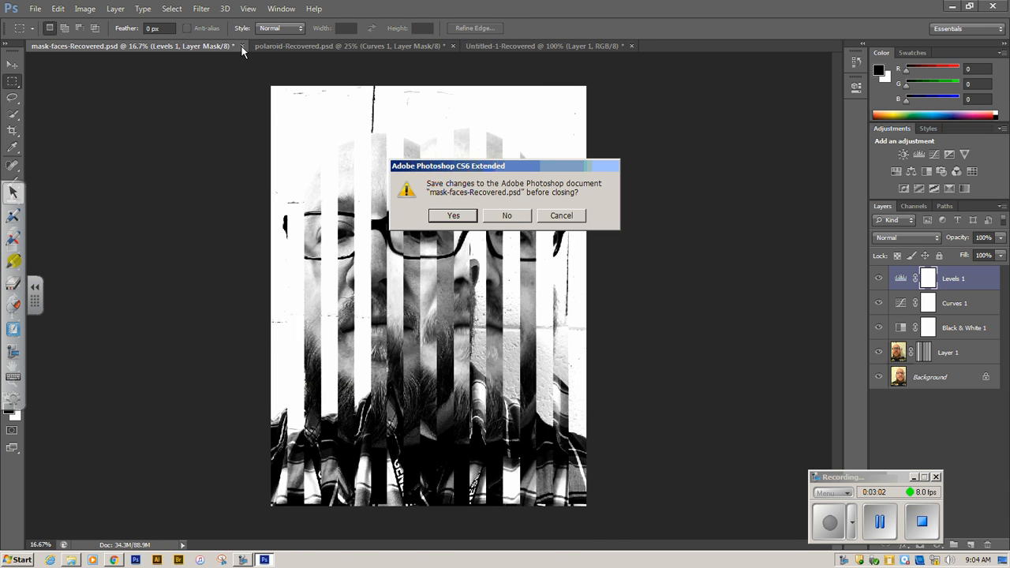
{"action": "left_click", "coordinate": [509, 215]}
{"action": "left_click", "coordinate": [409, 46]}
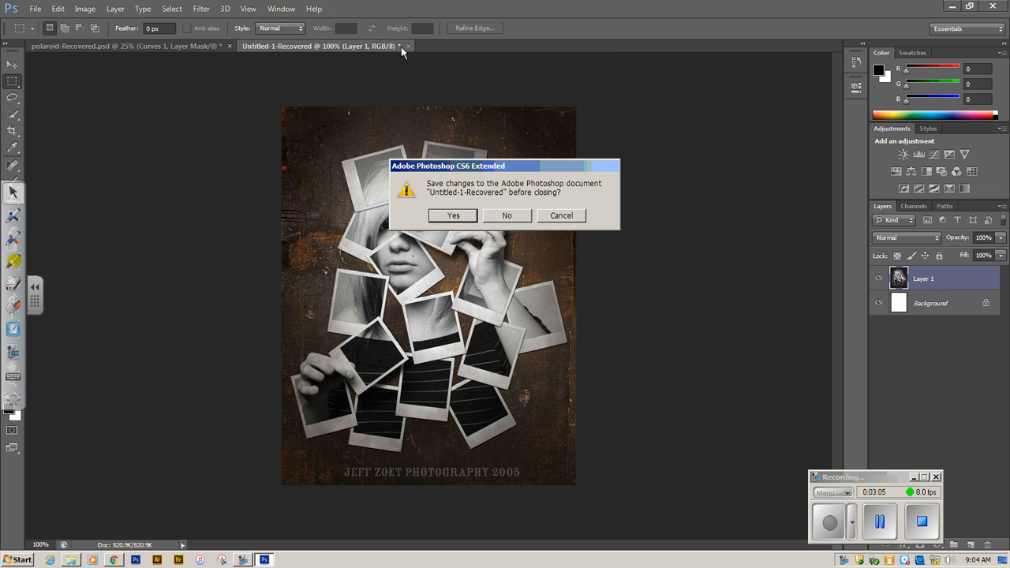
{"action": "left_click", "coordinate": [509, 218]}
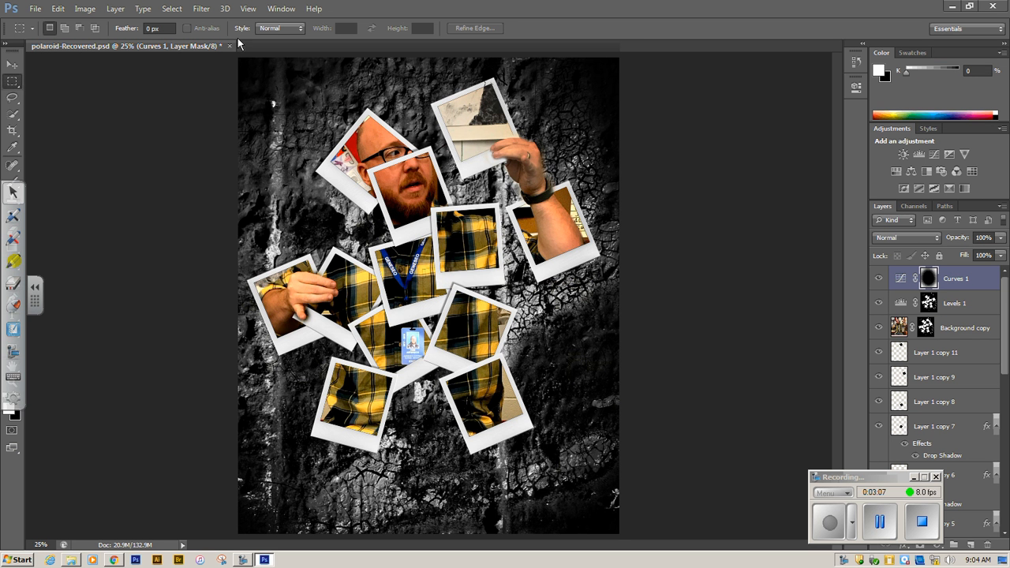
{"action": "left_click", "coordinate": [229, 46]}
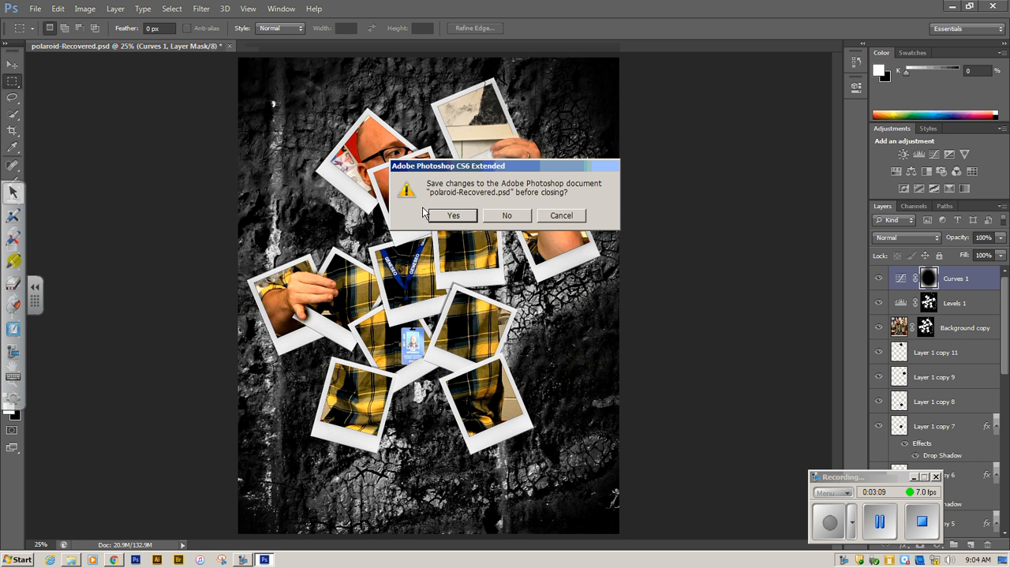
{"action": "left_click", "coordinate": [508, 217]}
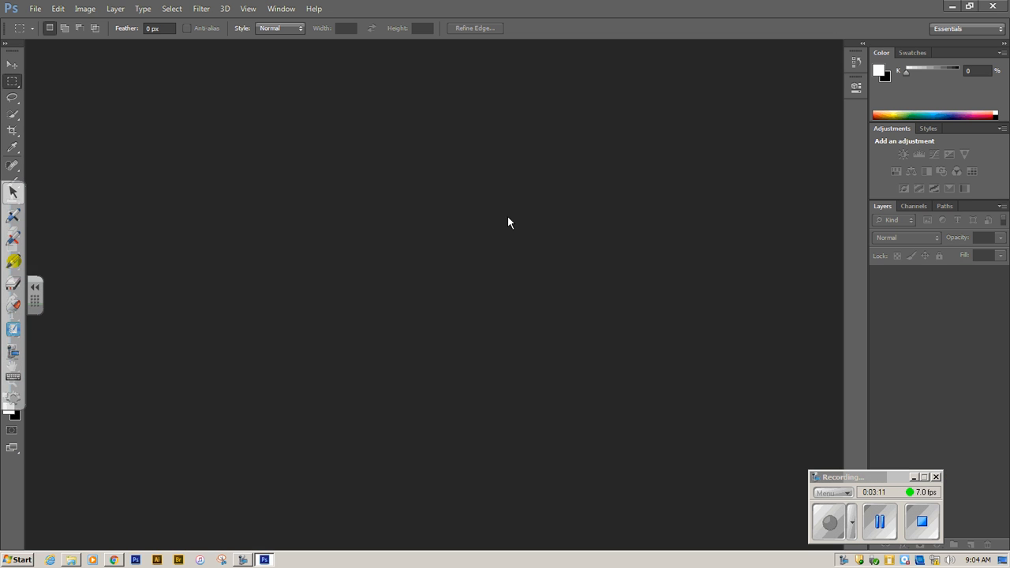
- Open IMG_6311 from the Downloads folder on the U: drive, showing the folder's files as large icons
{"action": "left_click", "coordinate": [36, 9]}
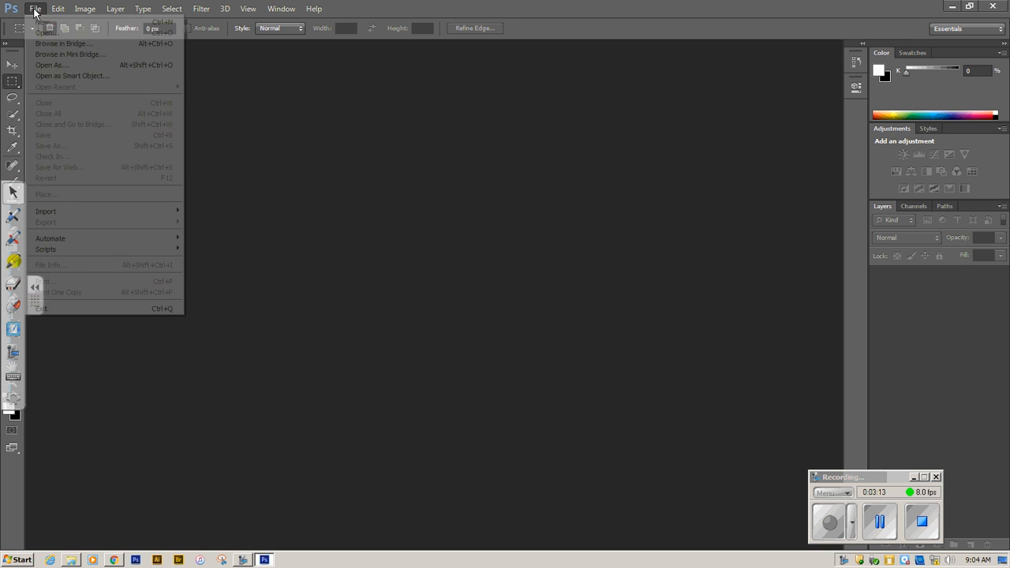
{"action": "left_click", "coordinate": [55, 37]}
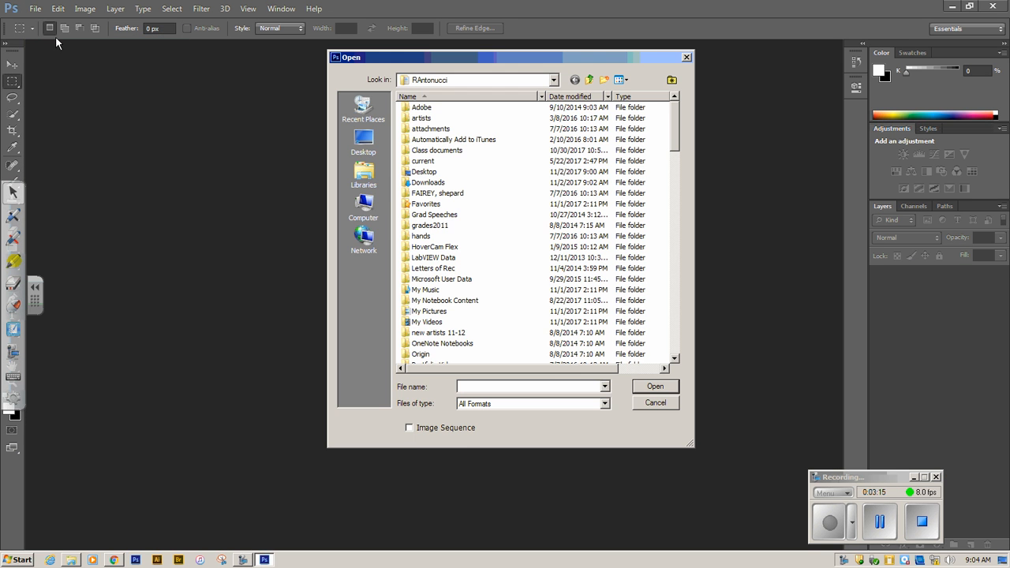
{"action": "left_click", "coordinate": [379, 207]}
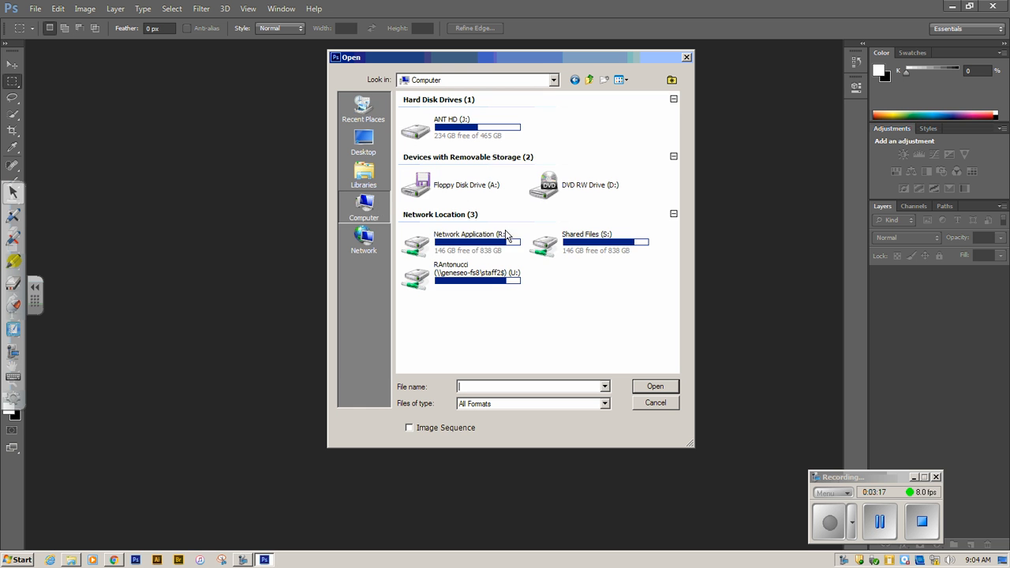
{"action": "double_click", "coordinate": [496, 273]}
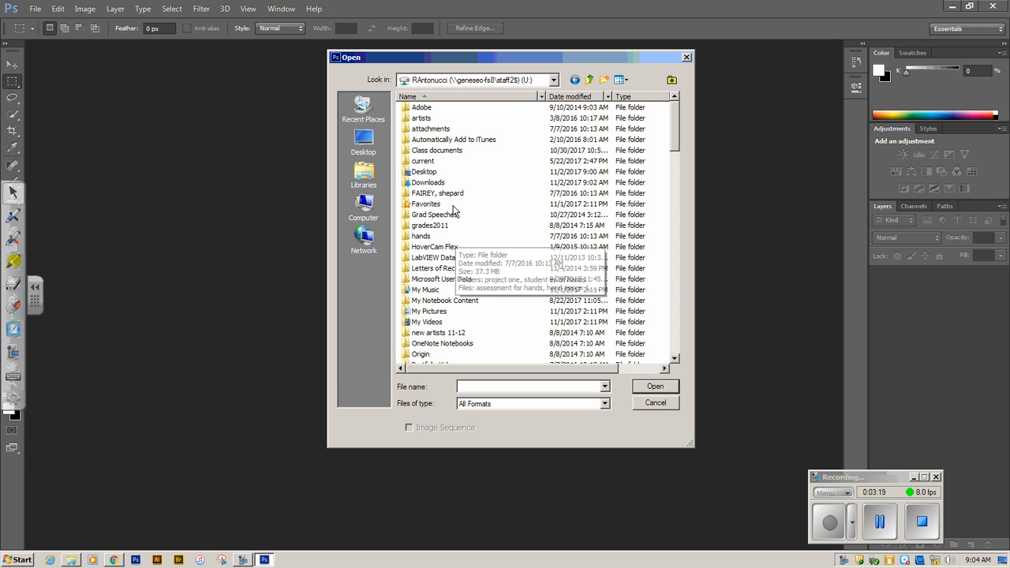
{"action": "double_click", "coordinate": [431, 183]}
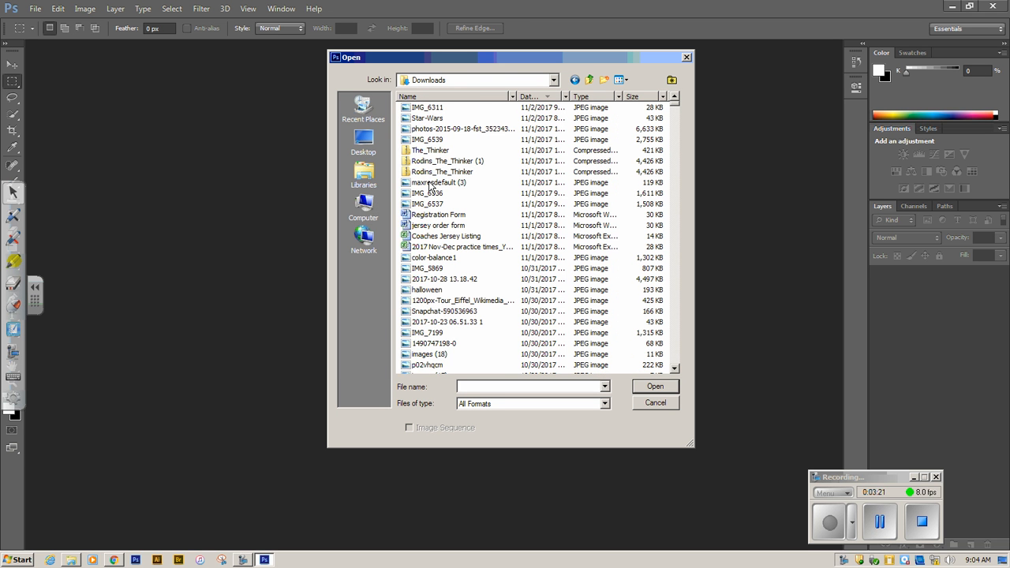
{"action": "left_click", "coordinate": [436, 108]}
{"action": "left_click", "coordinate": [620, 80]}
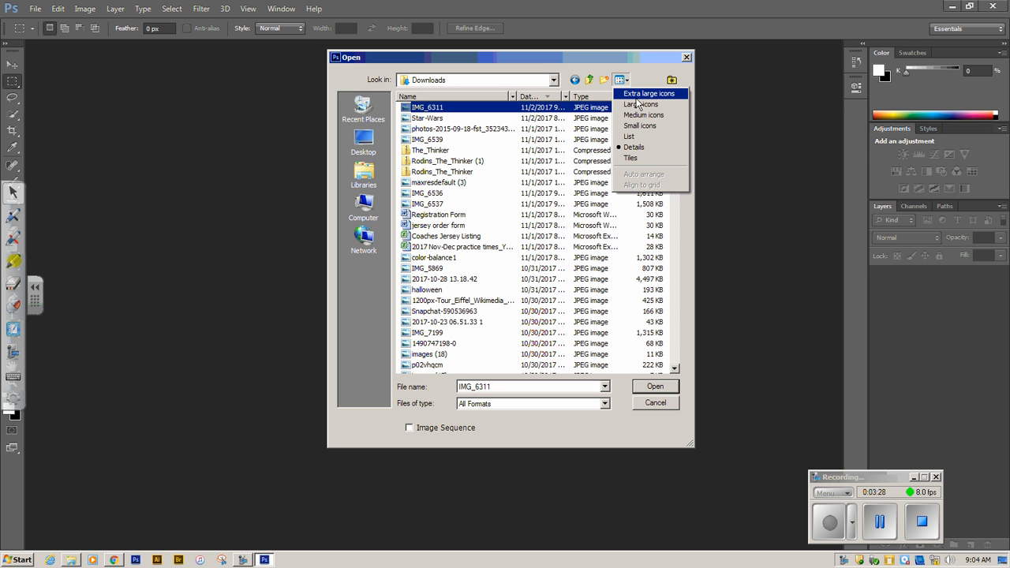
{"action": "left_click", "coordinate": [639, 105]}
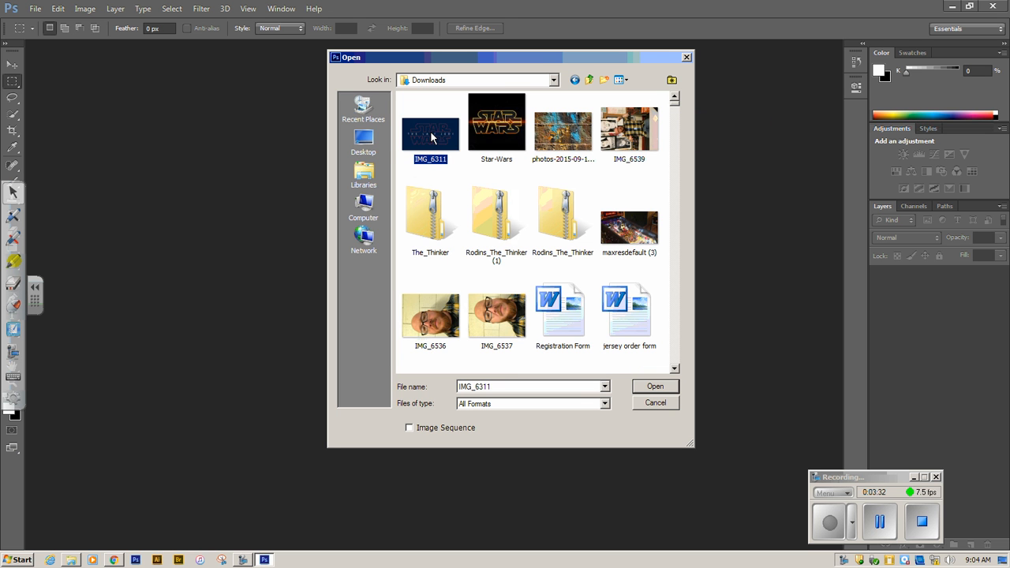
{"action": "left_click", "coordinate": [652, 390]}
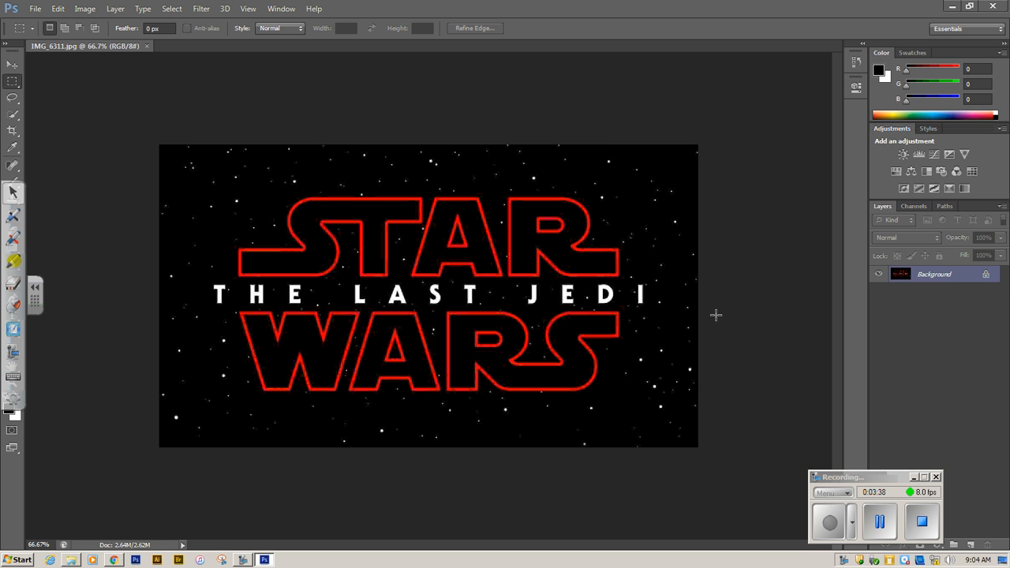
- Show the rulers and resize the logo image to a document width of 7 inches, keeping proportions constrained
{"action": "left_click", "coordinate": [249, 10]}
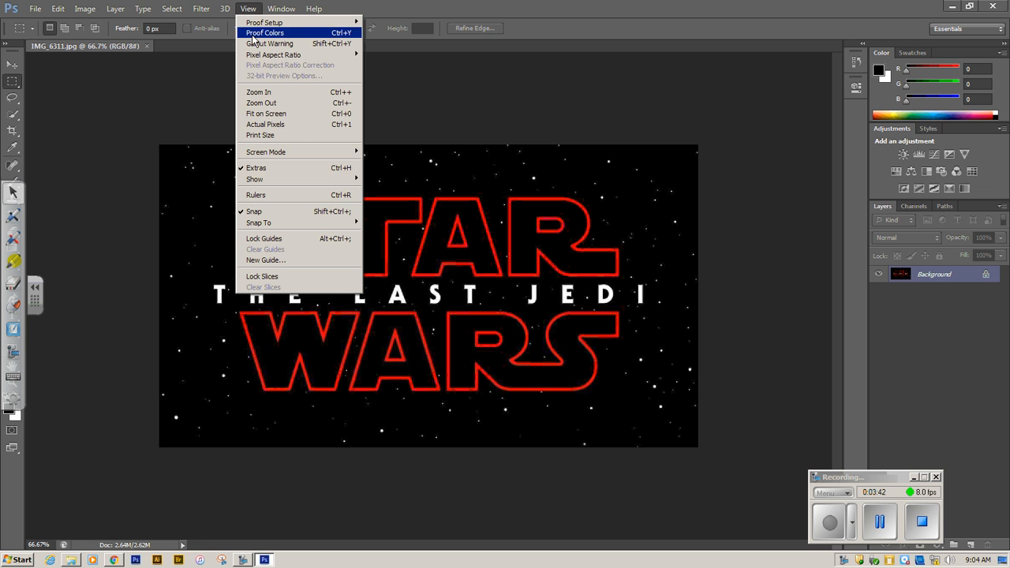
{"action": "left_click", "coordinate": [305, 196]}
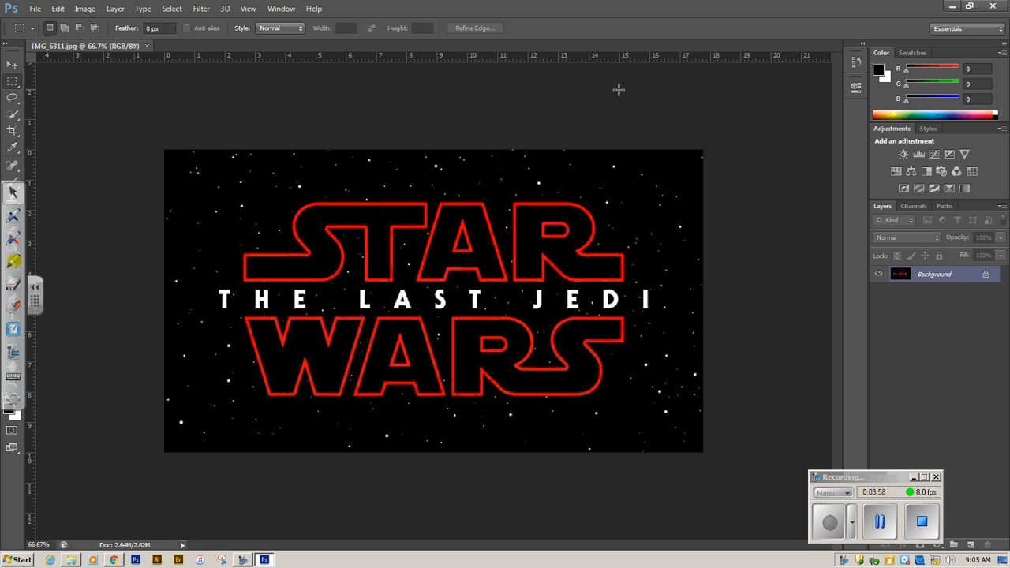
{"action": "left_click", "coordinate": [85, 9]}
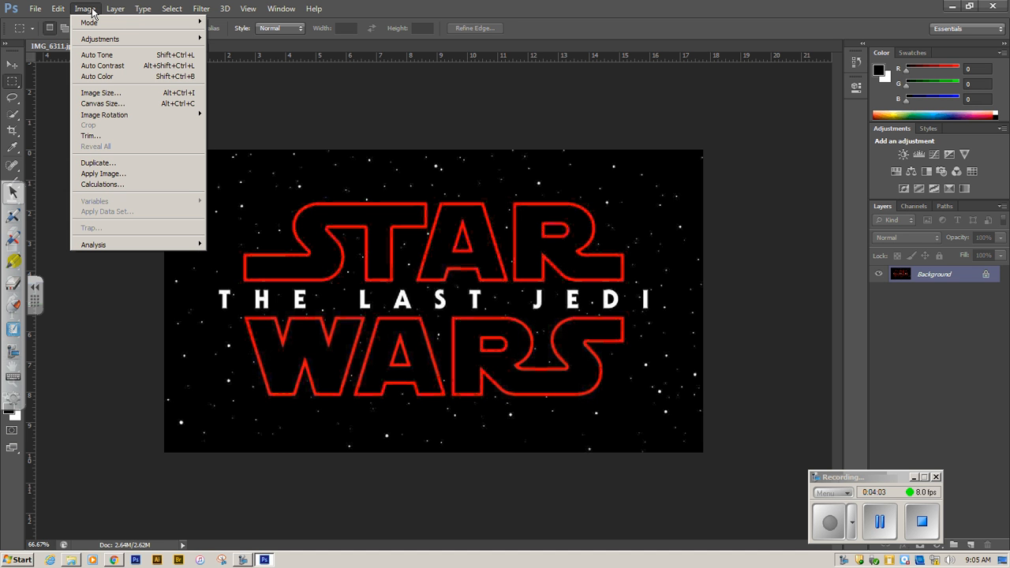
{"action": "left_click", "coordinate": [113, 94]}
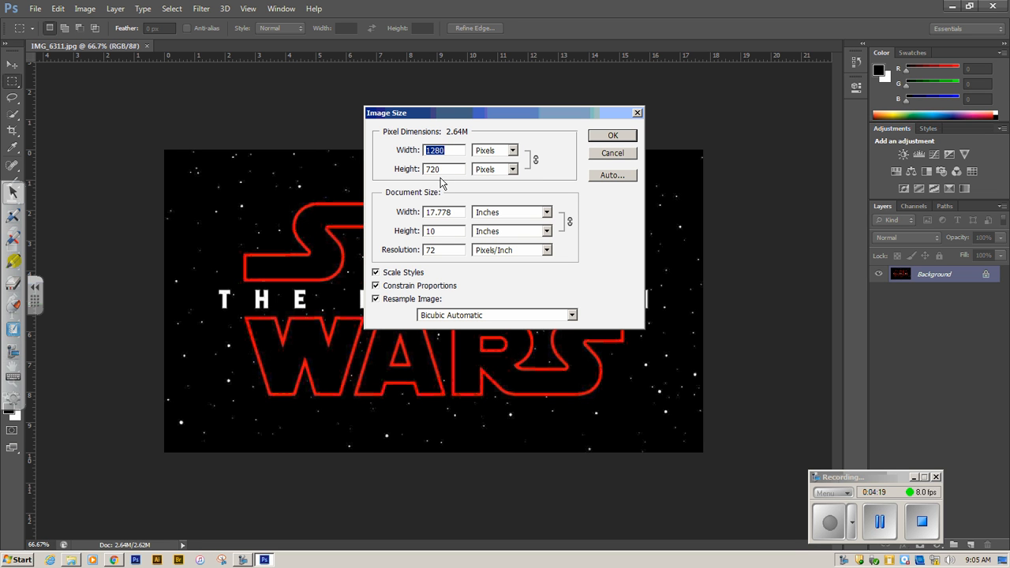
{"action": "left_click", "coordinate": [499, 213]}
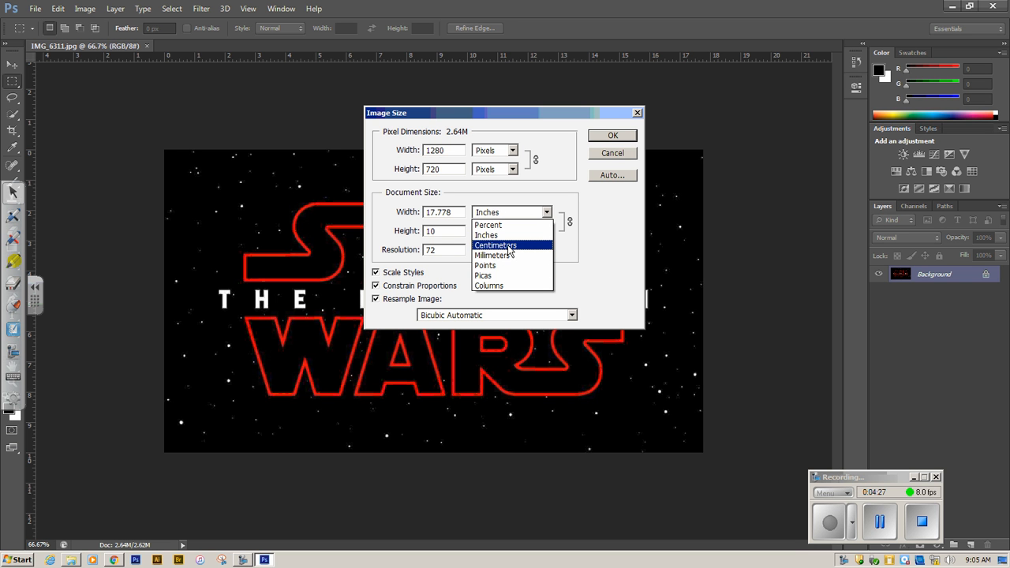
{"action": "left_click", "coordinate": [488, 235]}
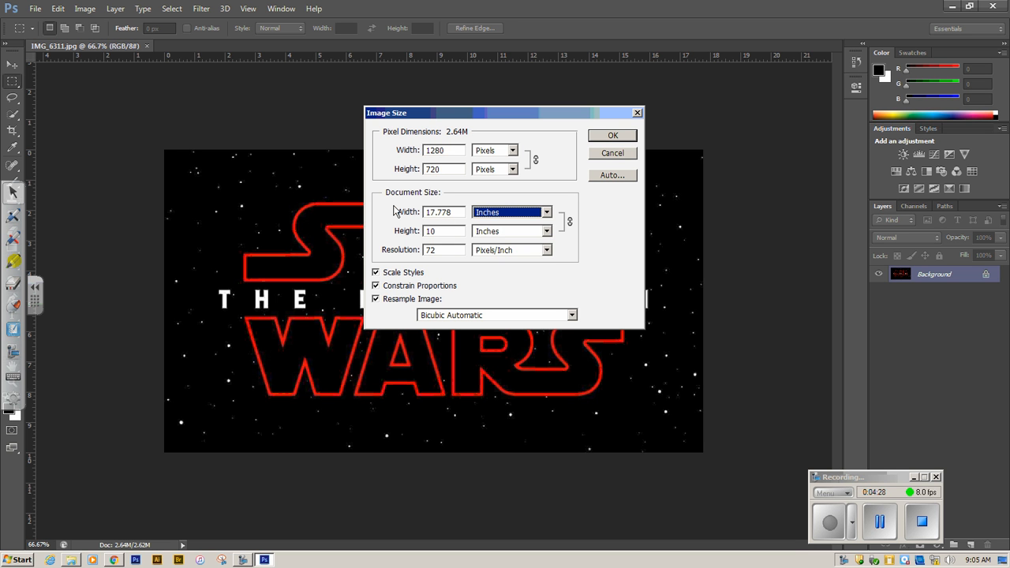
{"action": "double_click", "coordinate": [460, 211]}
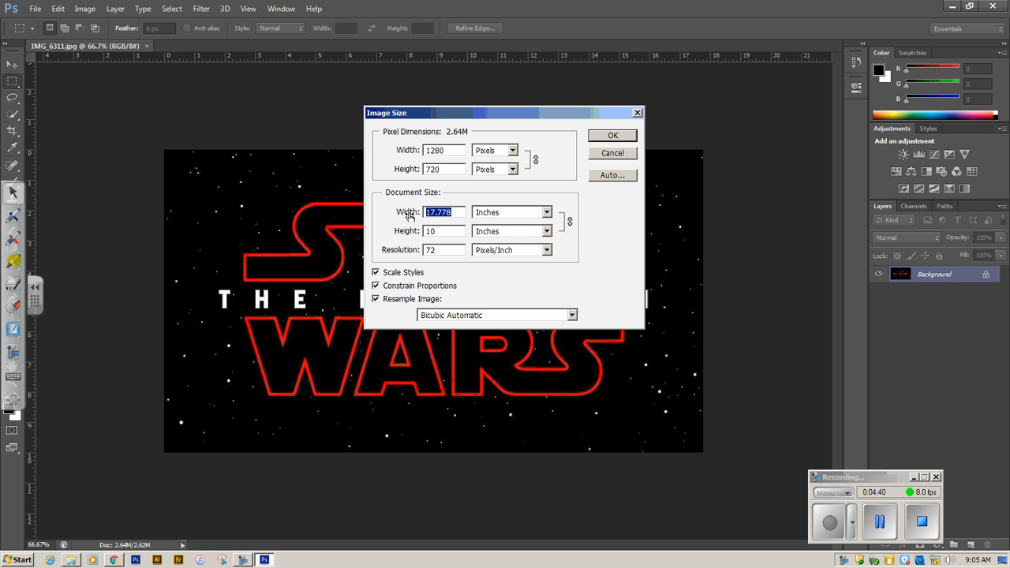
{"action": "type", "text": "7"}
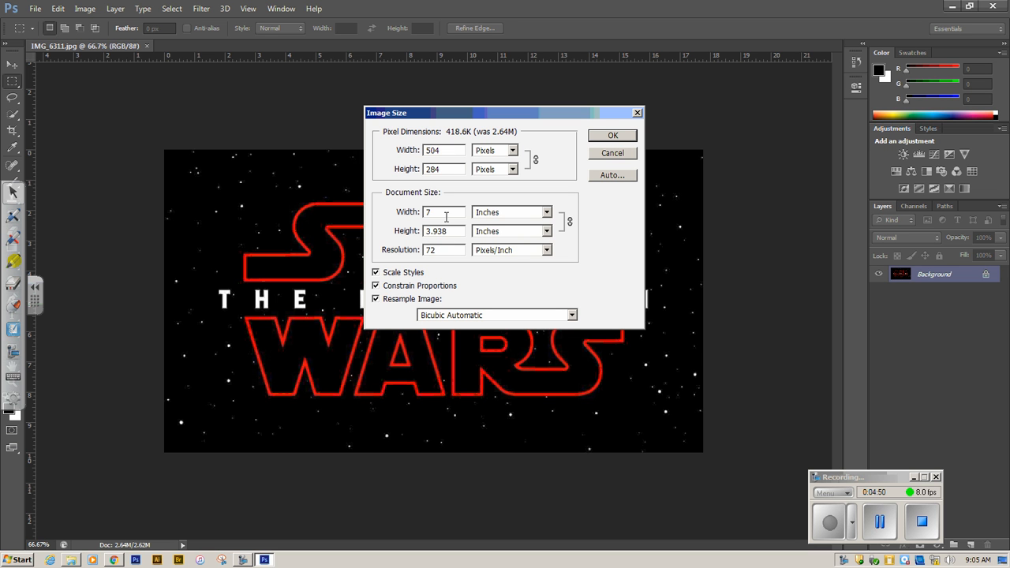
{"action": "left_click", "coordinate": [623, 134]}
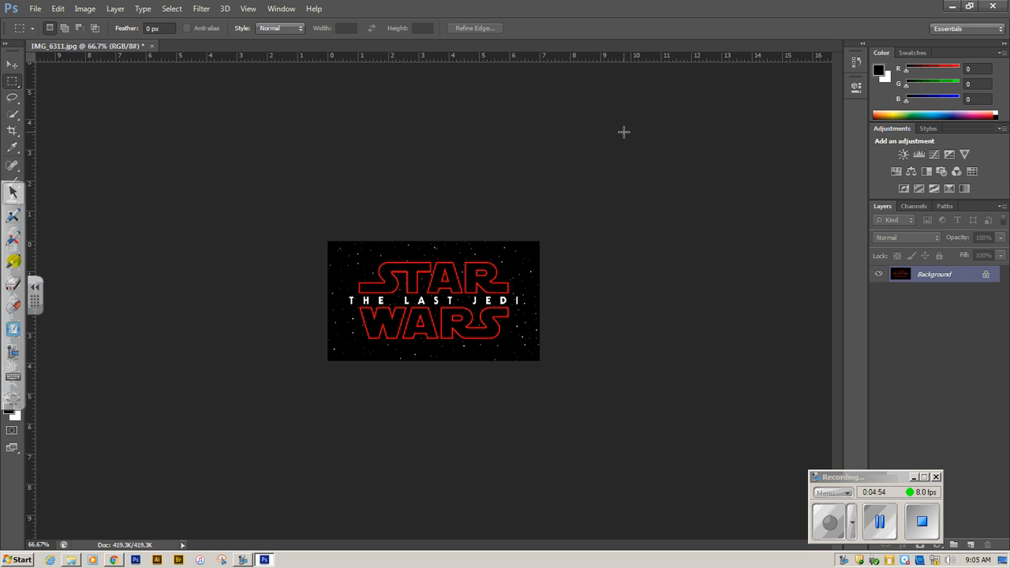
- Save the resized logo to the Desktop as a JPEG named STARWARS-LOGO-7INCH with High quality (8) and Baseline ("Standard") format
{"action": "left_click", "coordinate": [30, 10]}
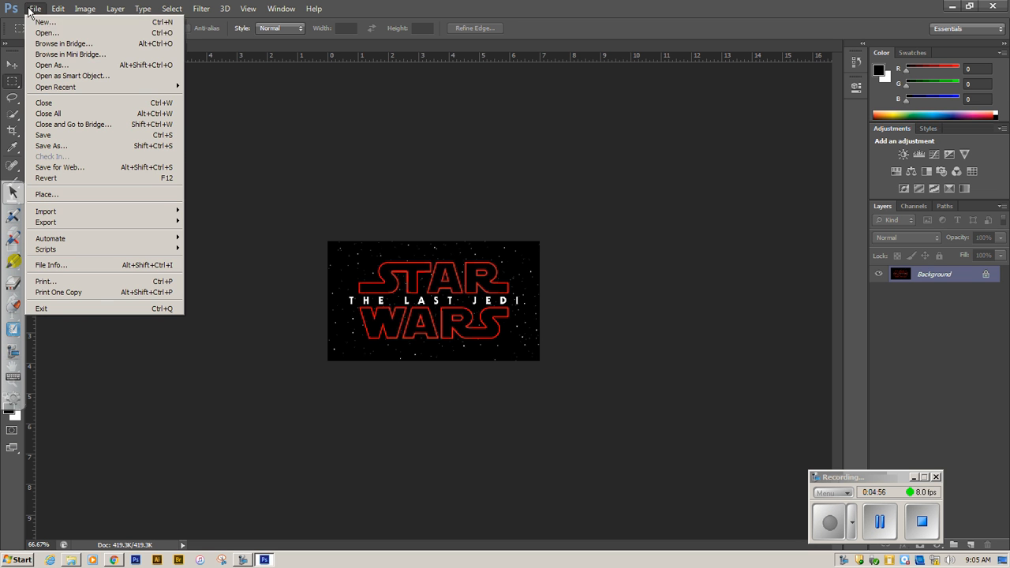
{"action": "left_click", "coordinate": [83, 146]}
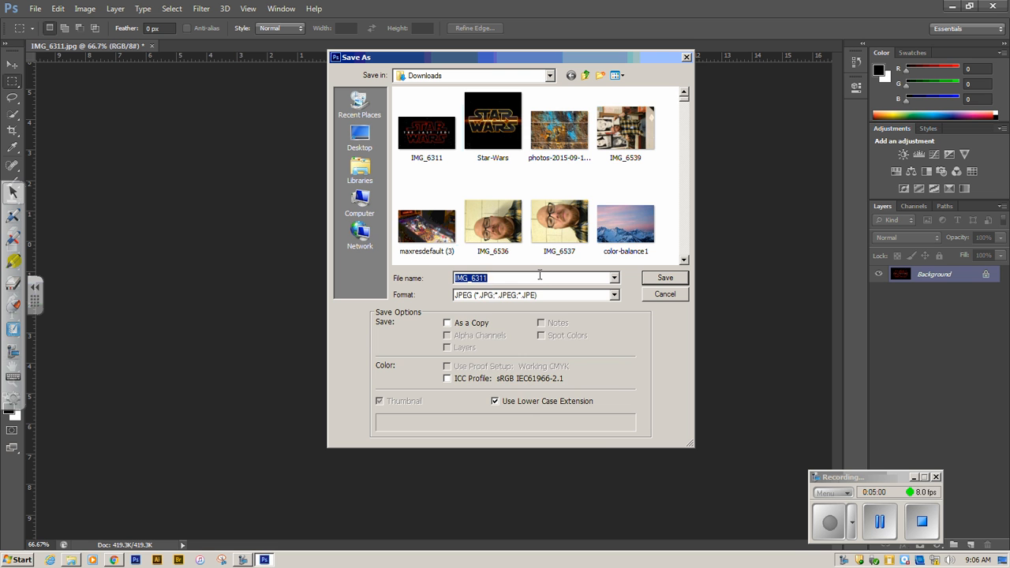
{"action": "type", "text": "SATA"}
{"action": "type", "text": "R"}
{"action": "key", "text": "BackSpace"}
{"action": "key", "text": "BackSpace"}
{"action": "key", "text": "BackSpace"}
{"action": "key", "text": "BackSpace"}
{"action": "type", "text": "R="}
{"action": "key", "text": "BackSpace"}
{"action": "type", "text": "TARWAR"}
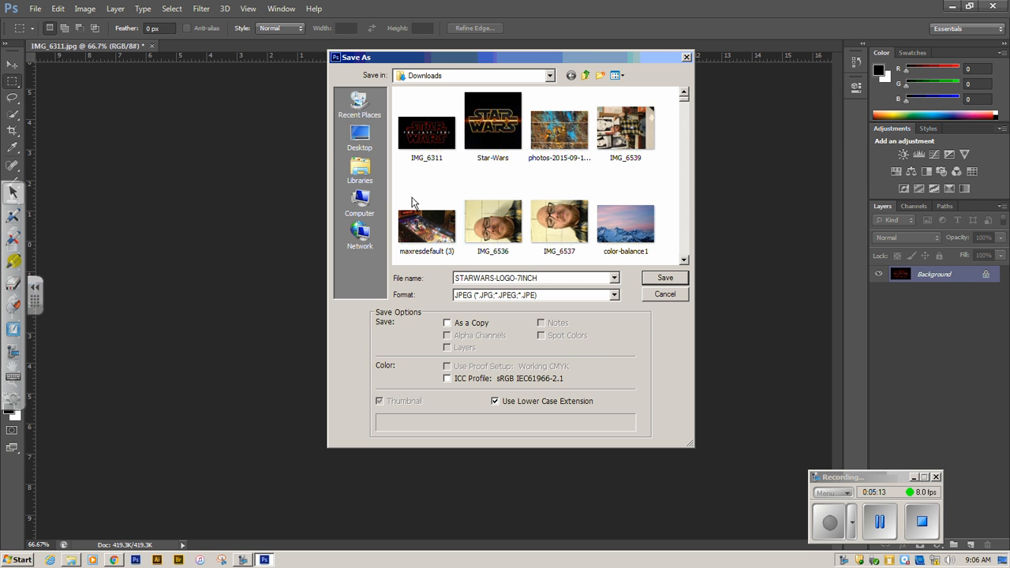
{"action": "left_click", "coordinate": [363, 144]}
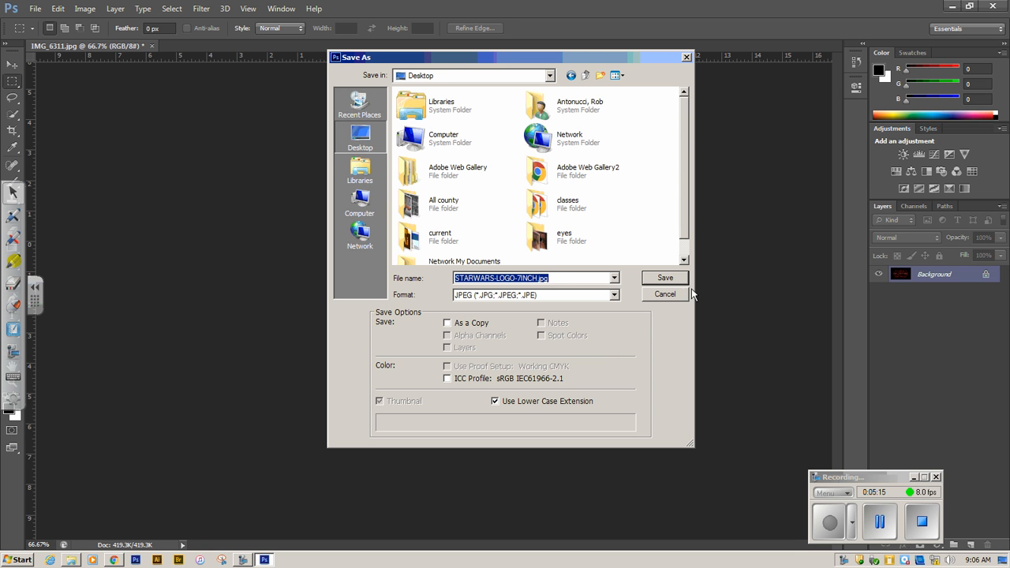
{"action": "left_click", "coordinate": [673, 278]}
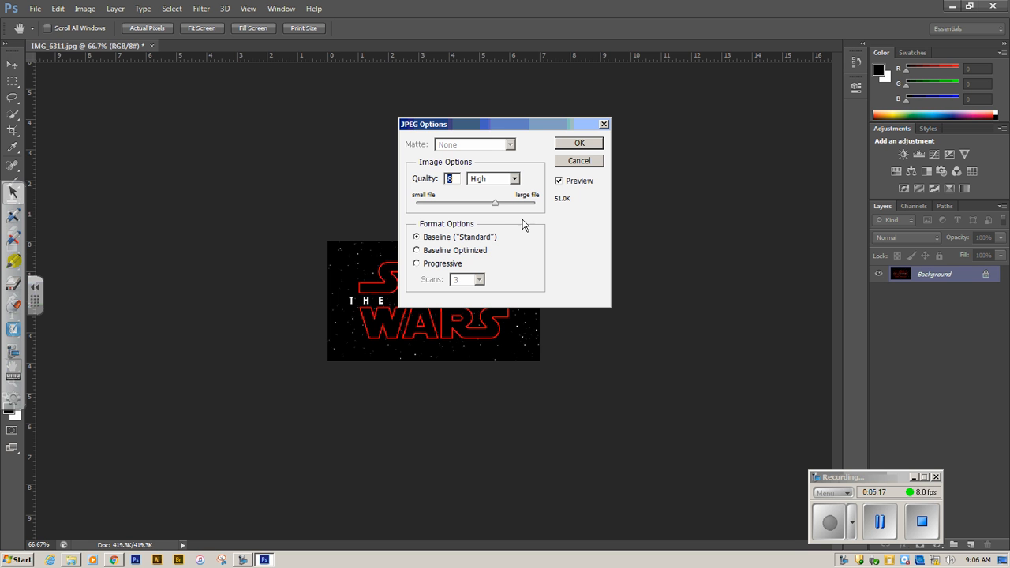
{"action": "left_click", "coordinate": [580, 144]}
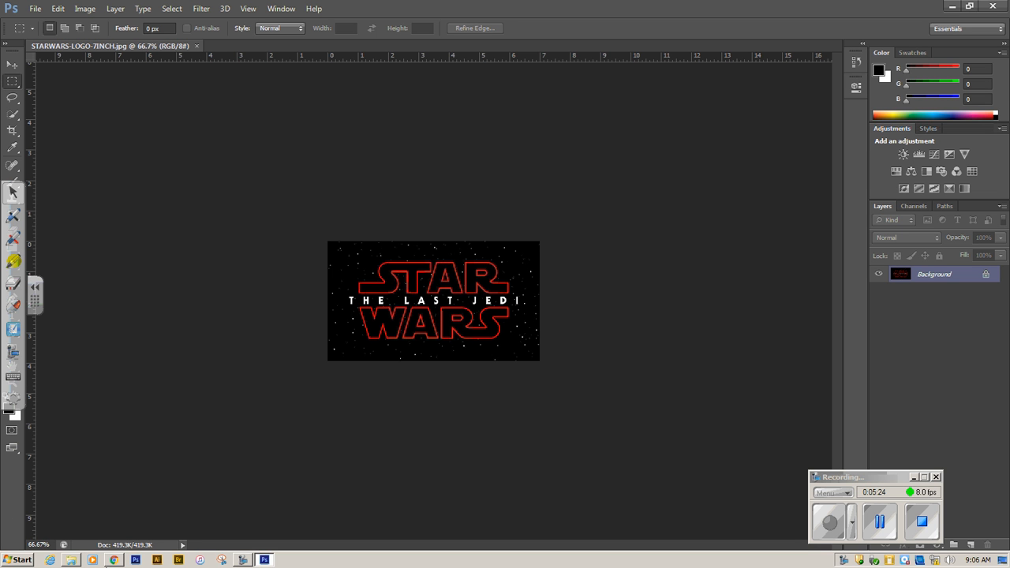
- Switch to the Chrome browser and open classroom.google.com in a new tab
{"action": "mouse_move", "coordinate": [115, 562]}
{"action": "left_click", "coordinate": [150, 459]}
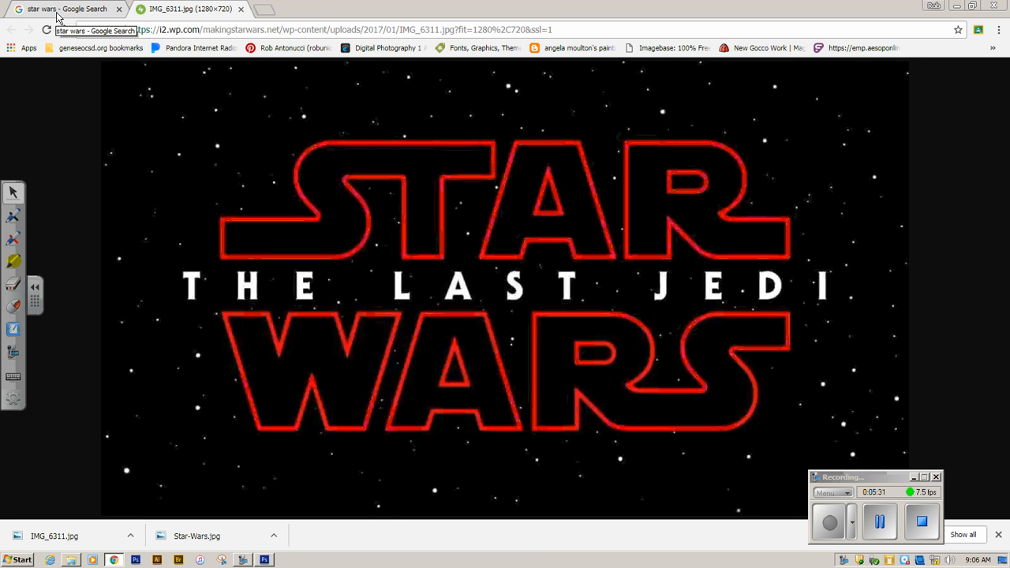
{"action": "left_click", "coordinate": [267, 11]}
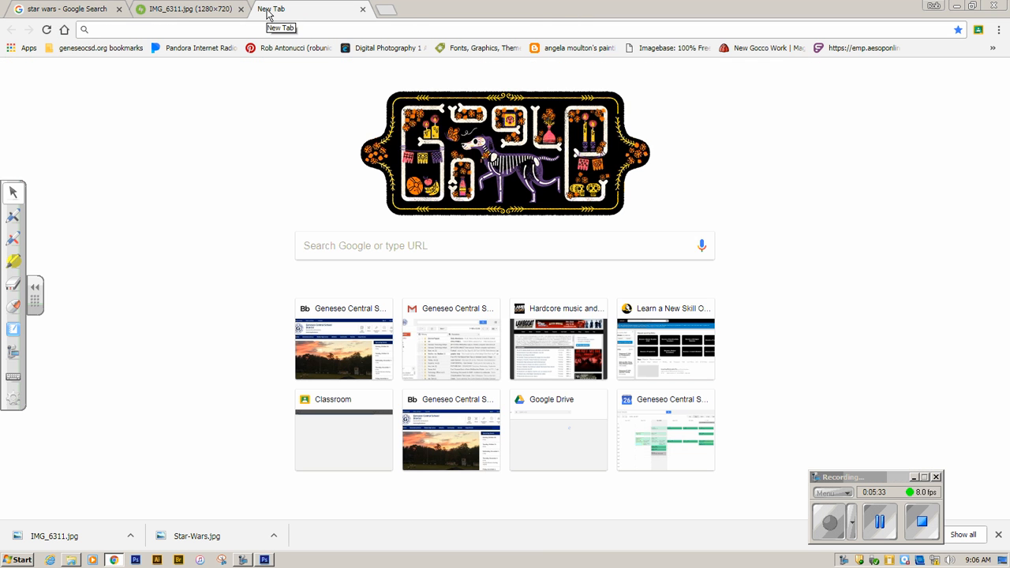
{"action": "type", "text": "CLASSROOM.google.com"}
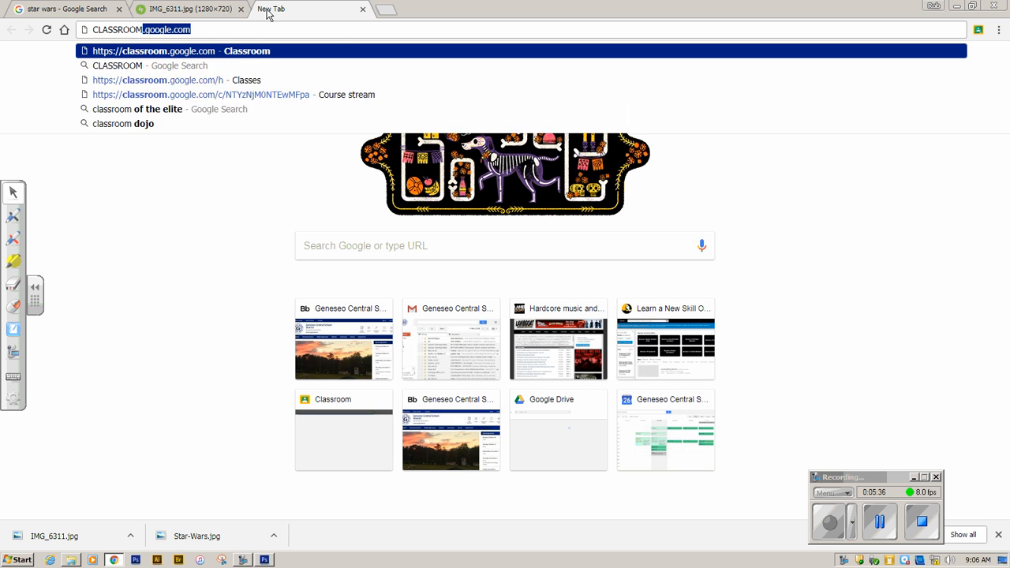
{"action": "key", "text": "Return"}
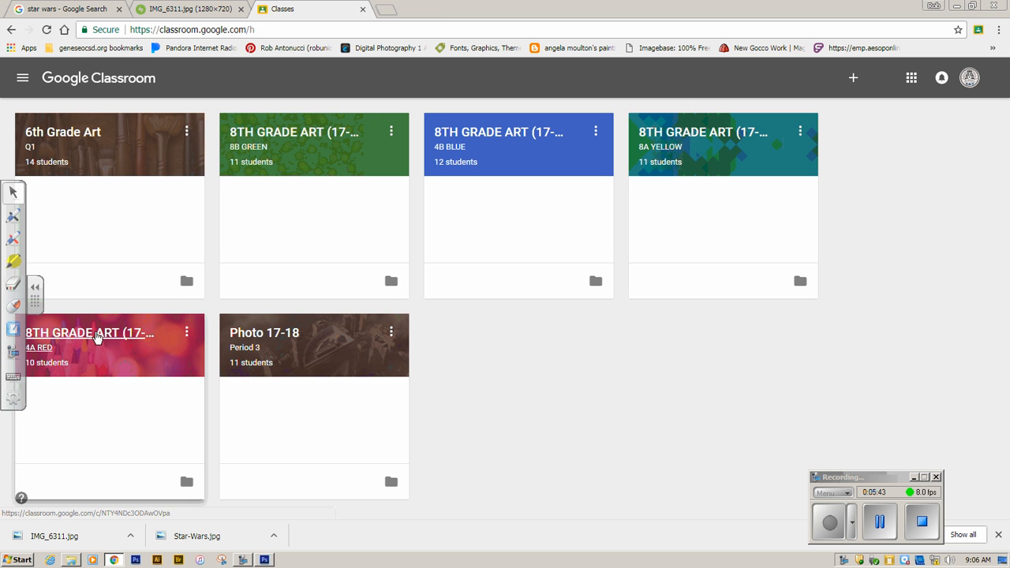
- Open the 8TH GRADE ART (17-18) 4A RED class, view the UPLOAD YOUR COLOR PRINTING HERE assignment, and return to the class stream
{"action": "left_click", "coordinate": [97, 338]}
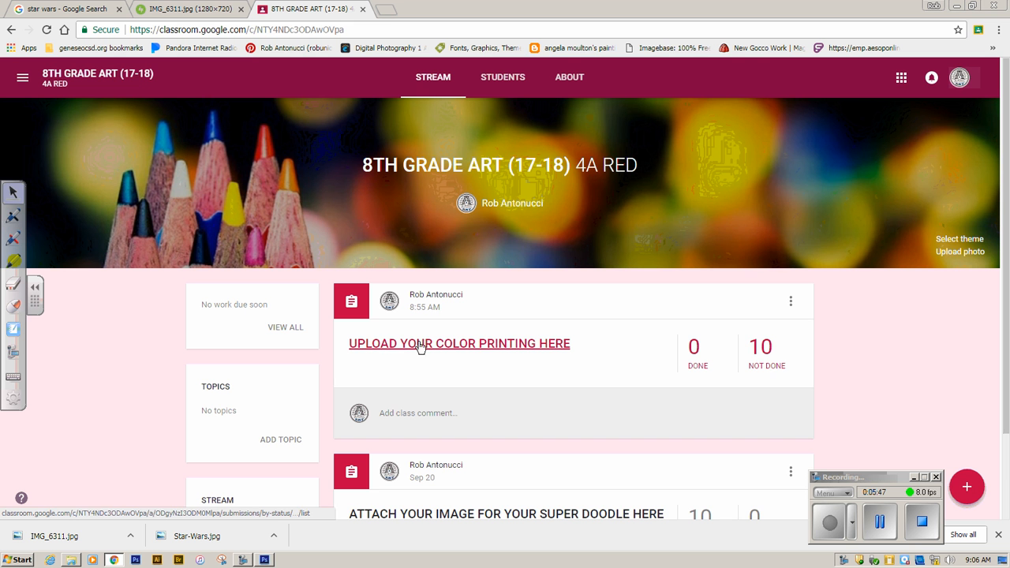
{"action": "left_click", "coordinate": [521, 347]}
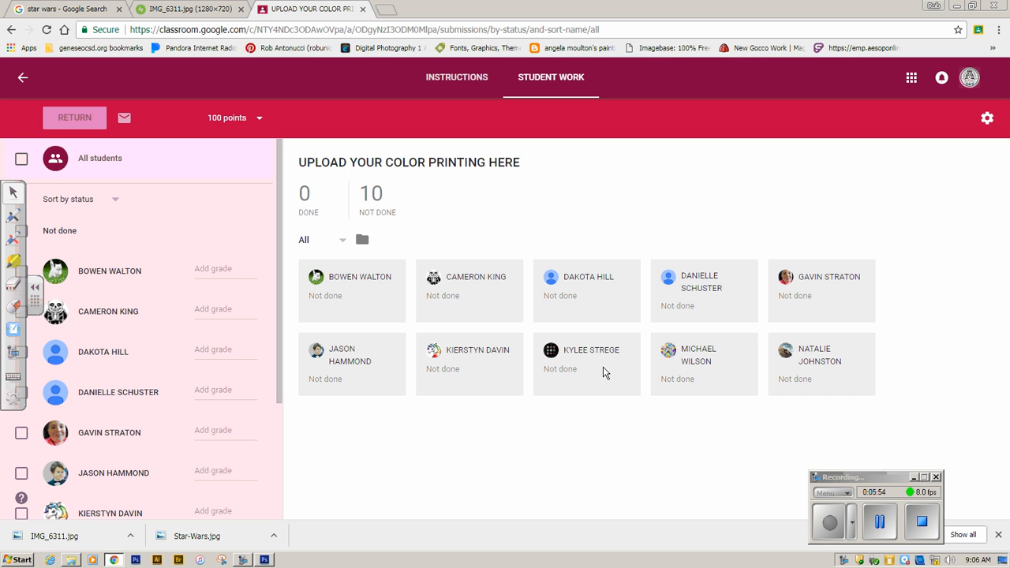
{"action": "left_click", "coordinate": [11, 35]}
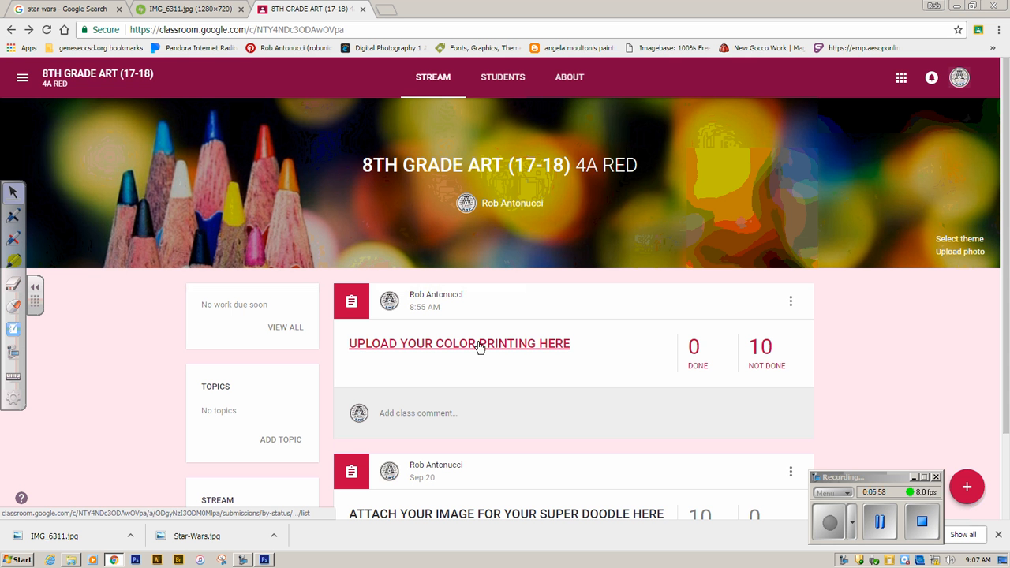